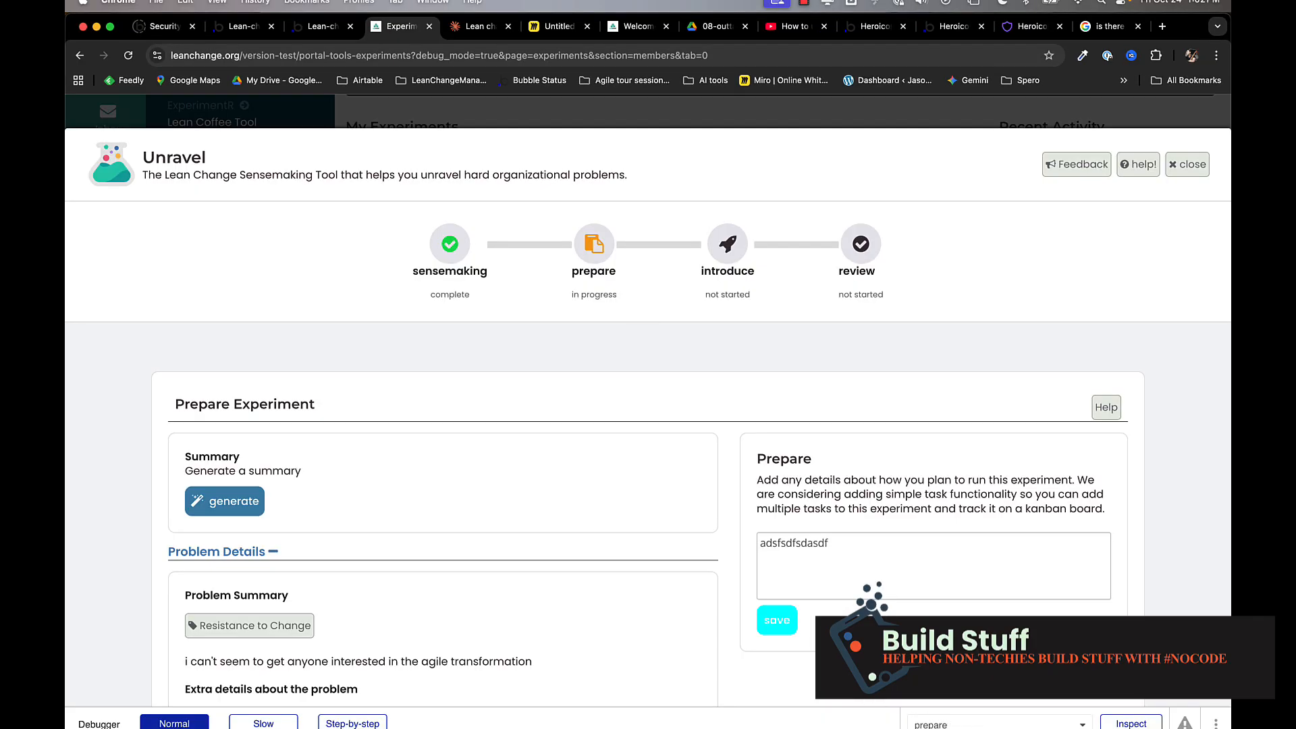
Save the Prepare note in the Unravel preview so the button shows 'saving...' with a spinner.
click(781, 634)
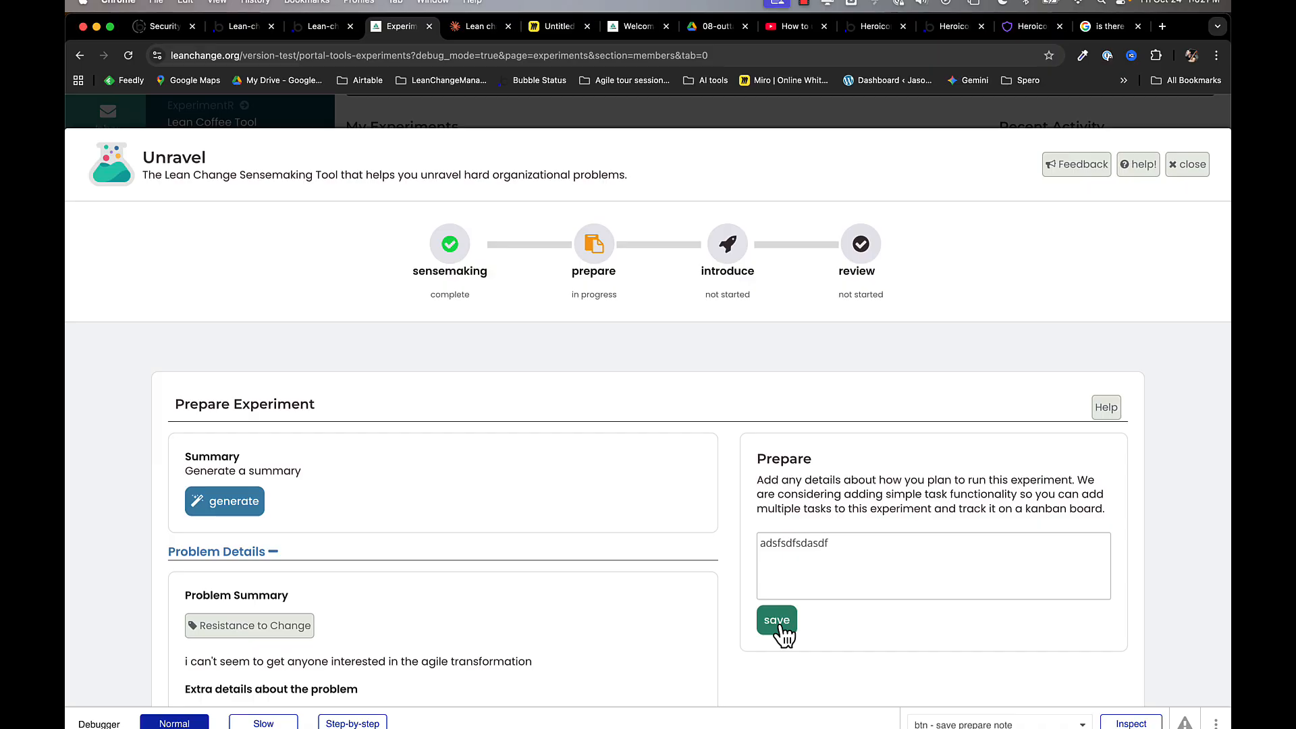
click(781, 628)
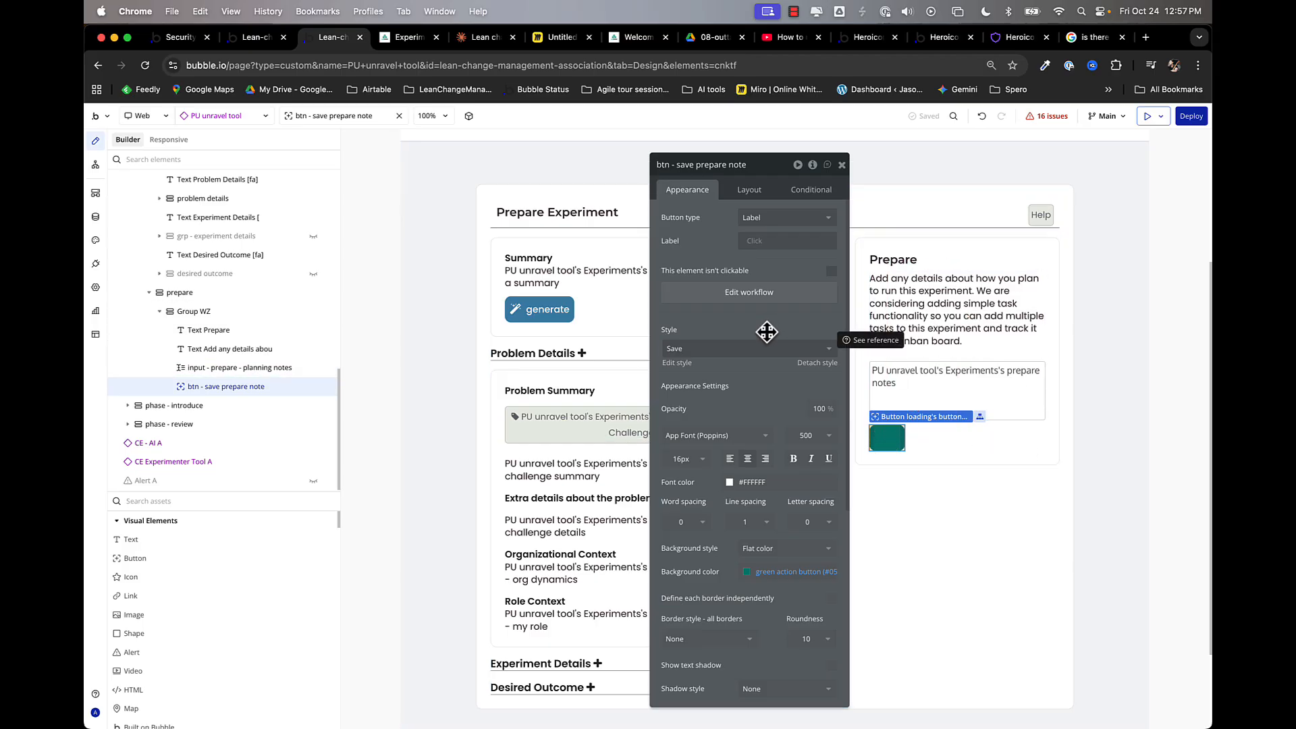
Open the Element inspector for btn - save prepare note to see its button state custom state.
click(813, 165)
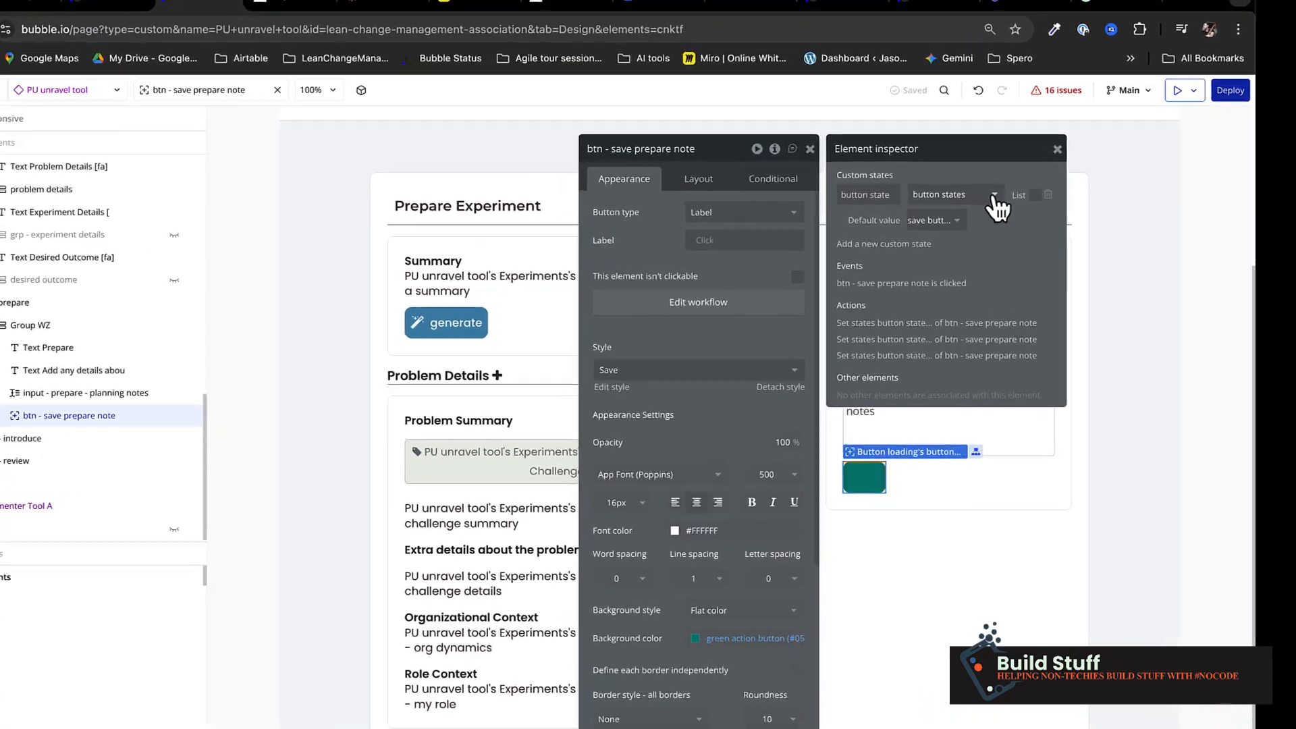
Set the button state's default value to 'save button' and close the Element inspector.
click(993, 197)
click(995, 197)
click(935, 220)
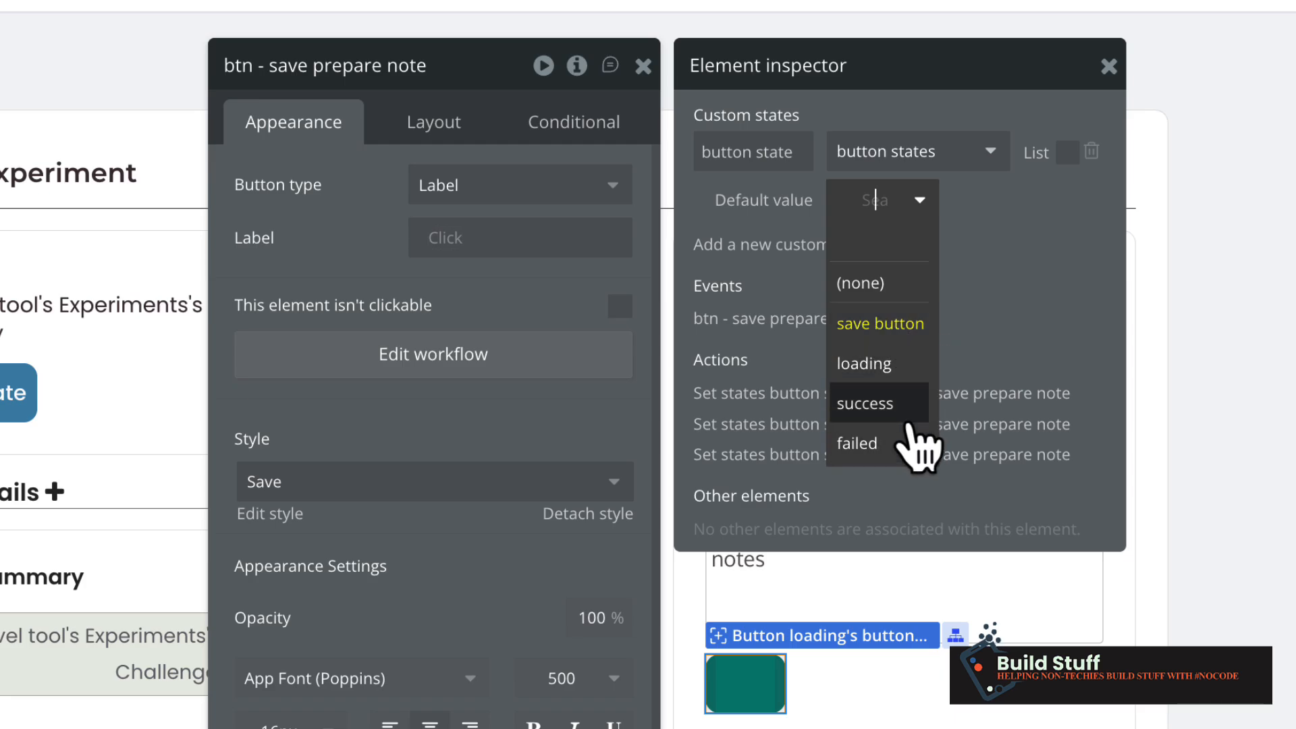
click(894, 324)
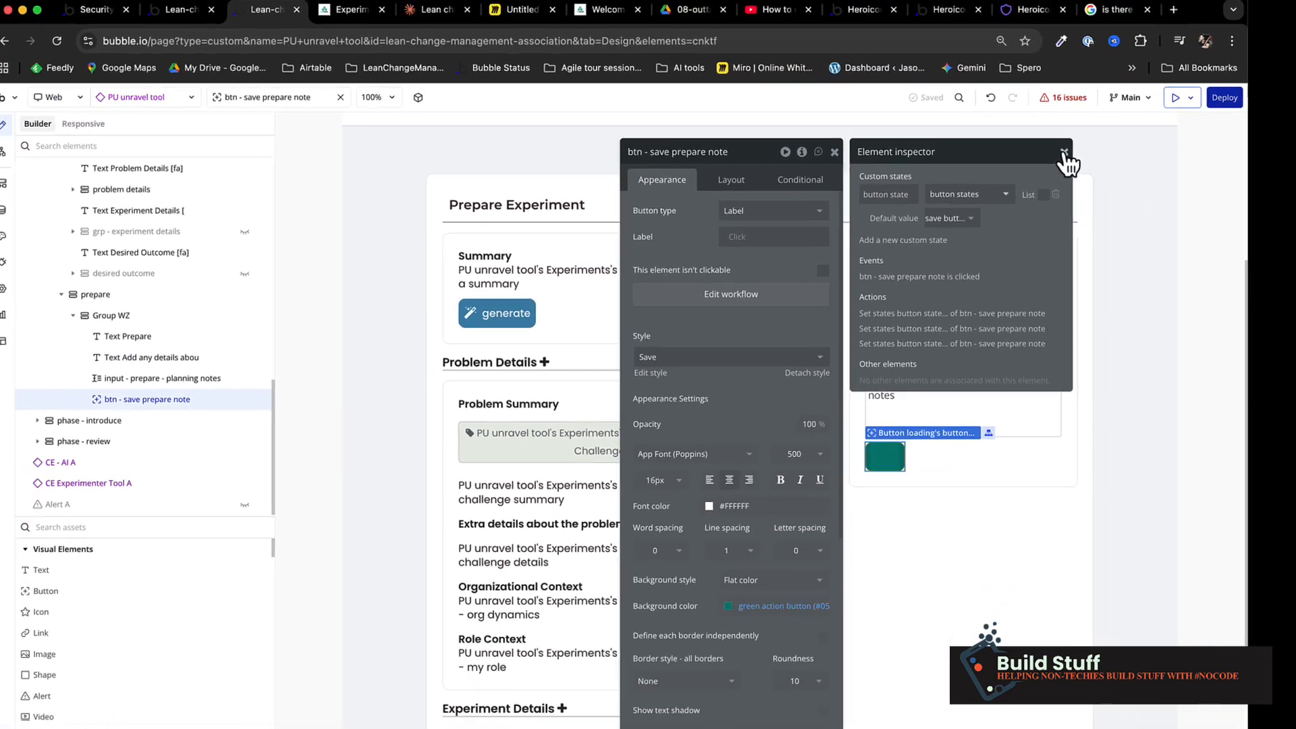
click(1108, 66)
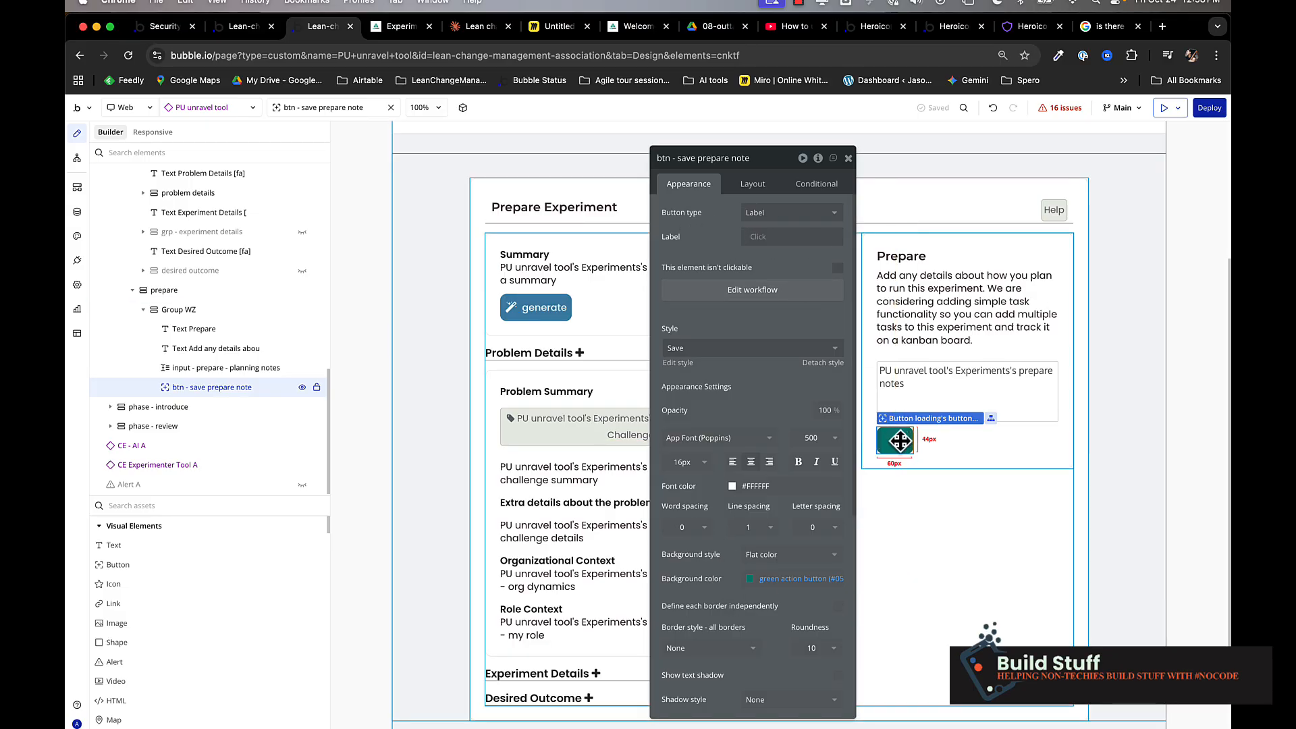
Make the button label dynamic: btn - save prepare note's button state's button text.
click(762, 238)
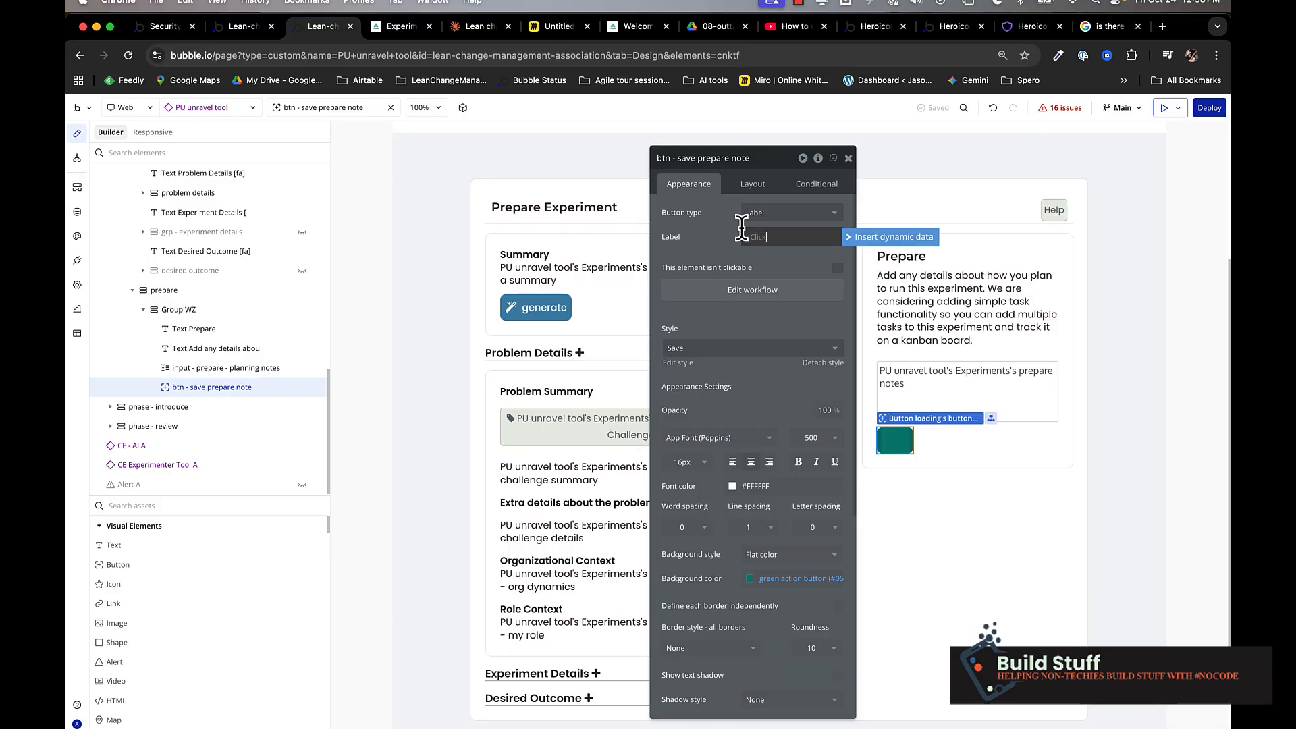
click(675, 158)
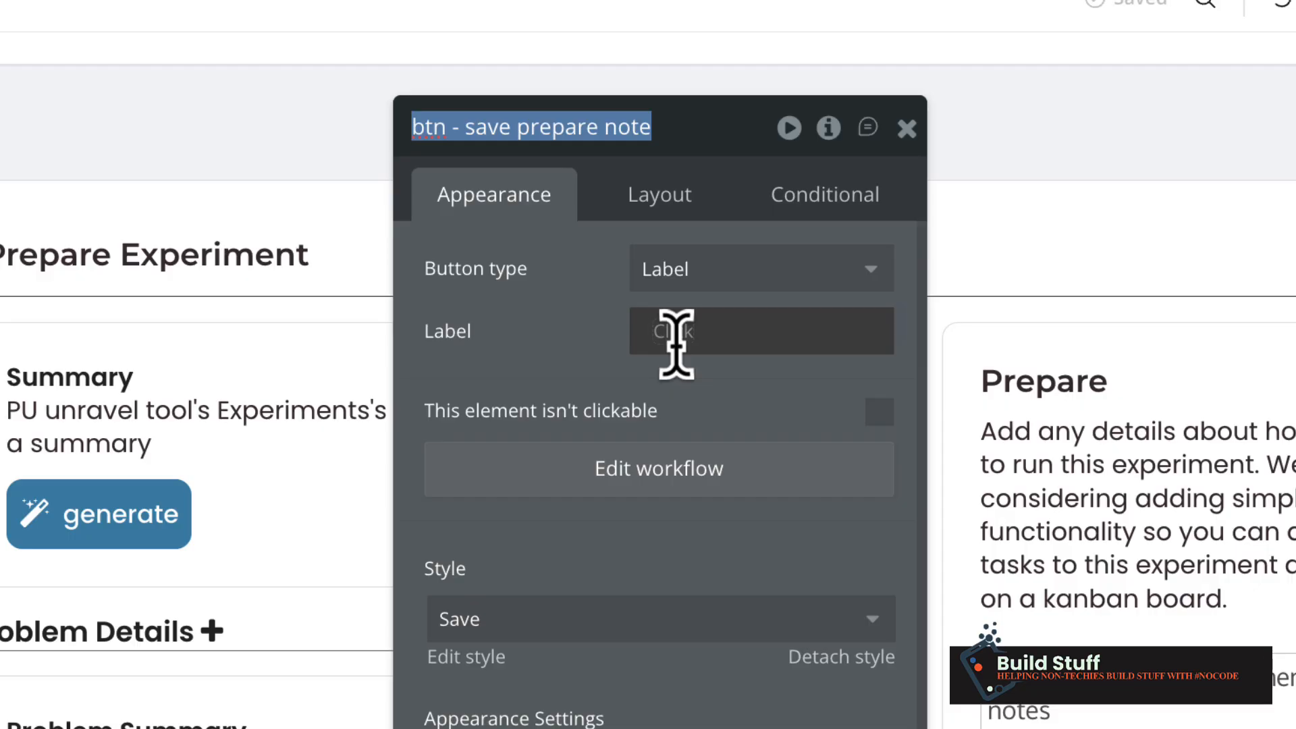
click(680, 343)
text(b)
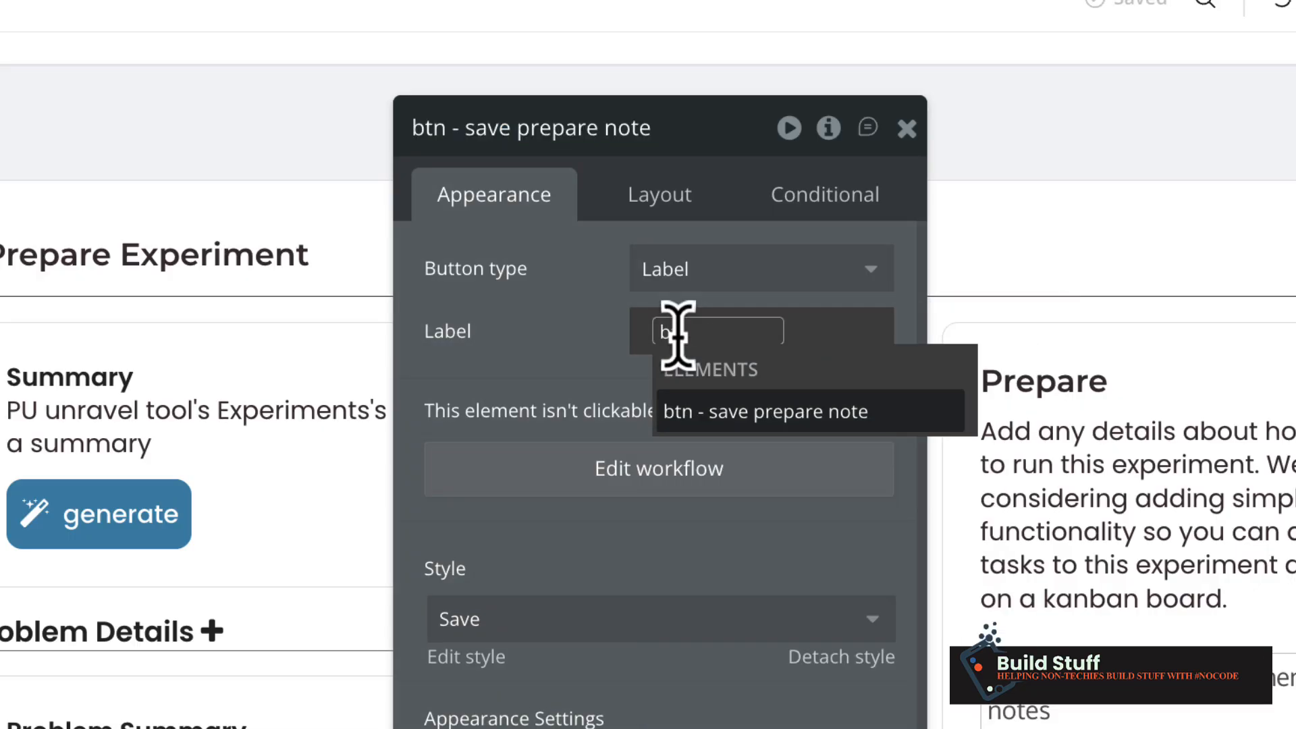
text(t)
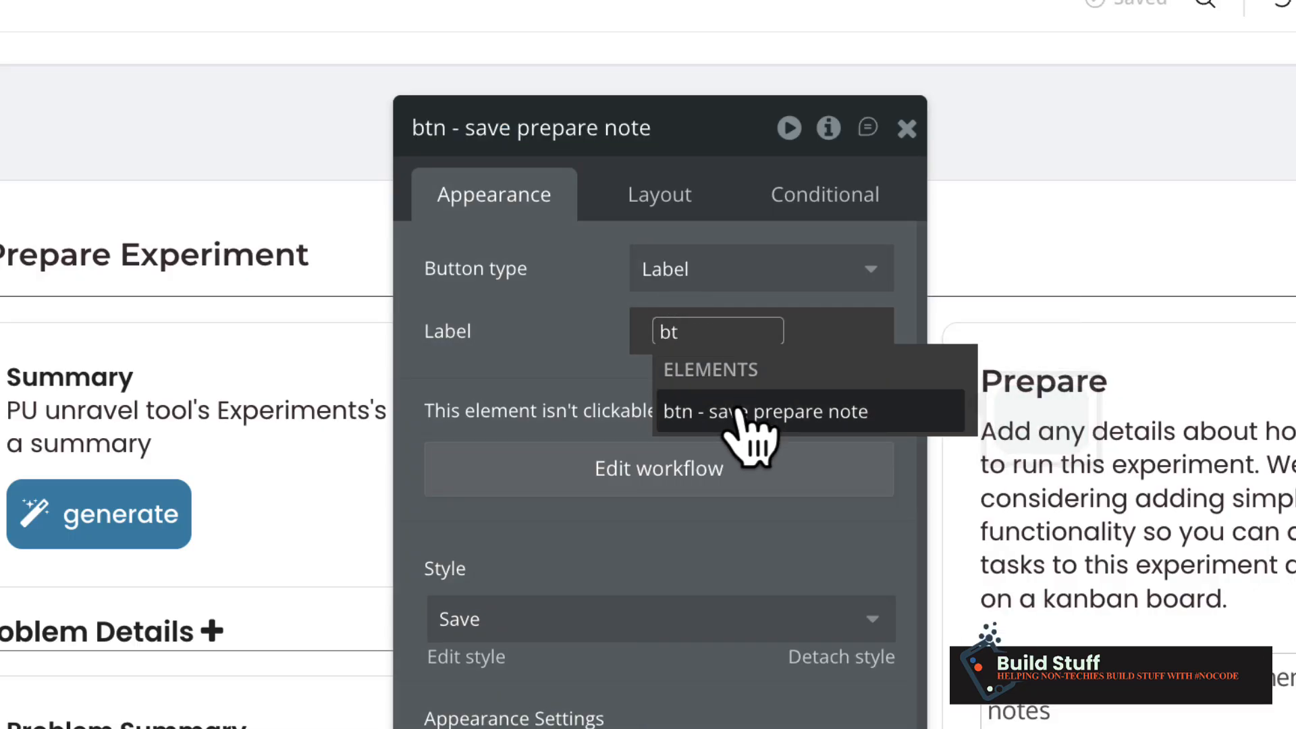
click(737, 412)
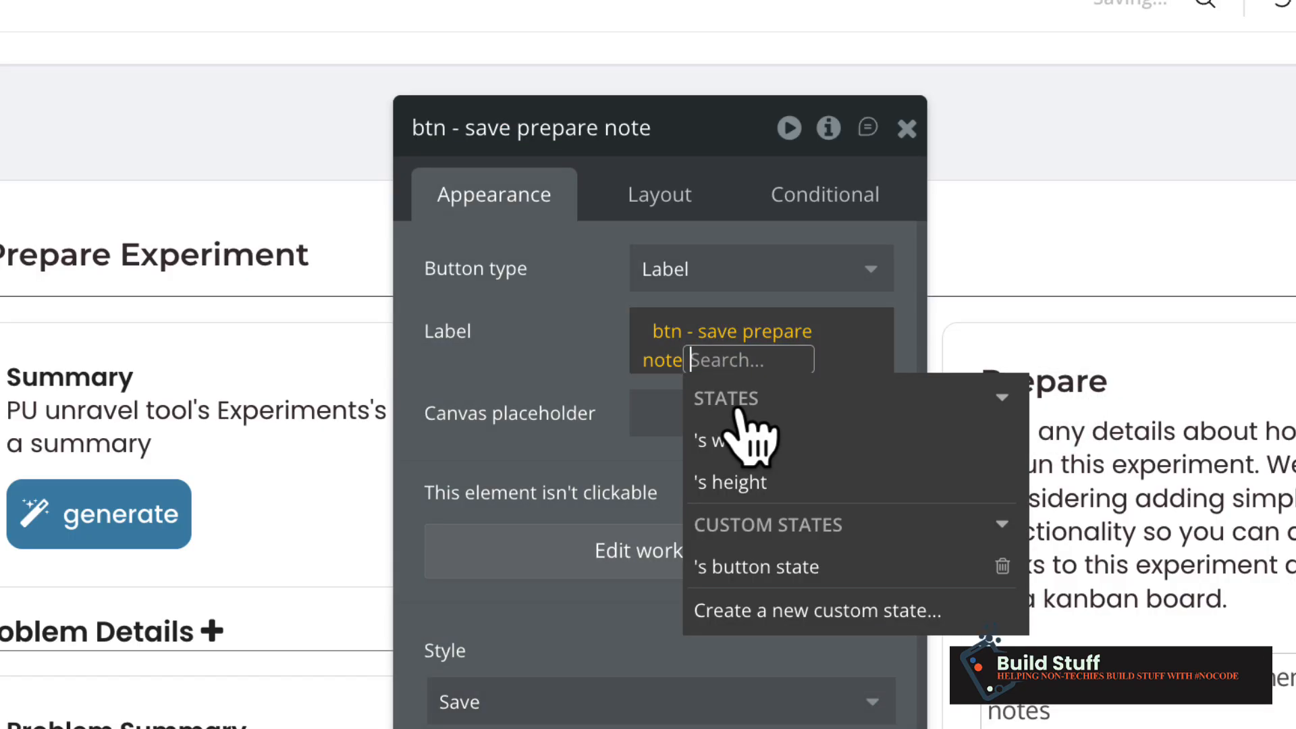
click(816, 570)
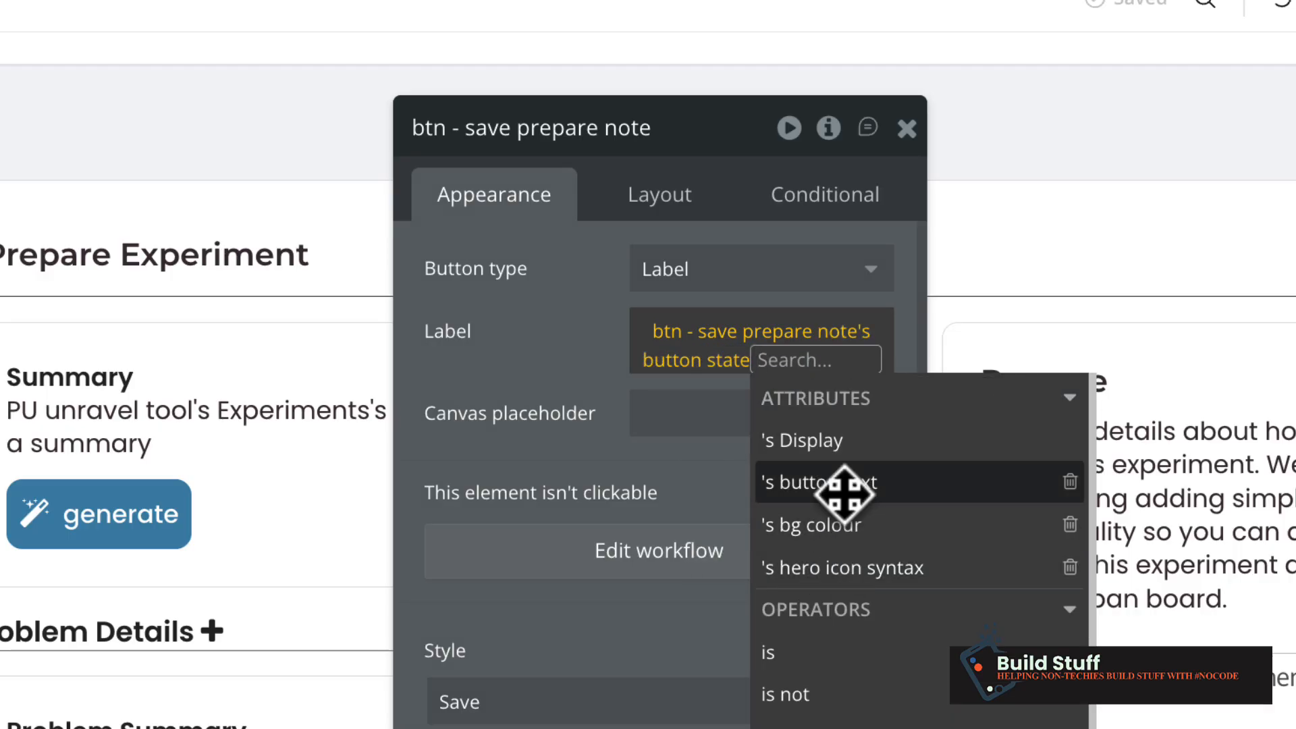
click(842, 485)
click(587, 384)
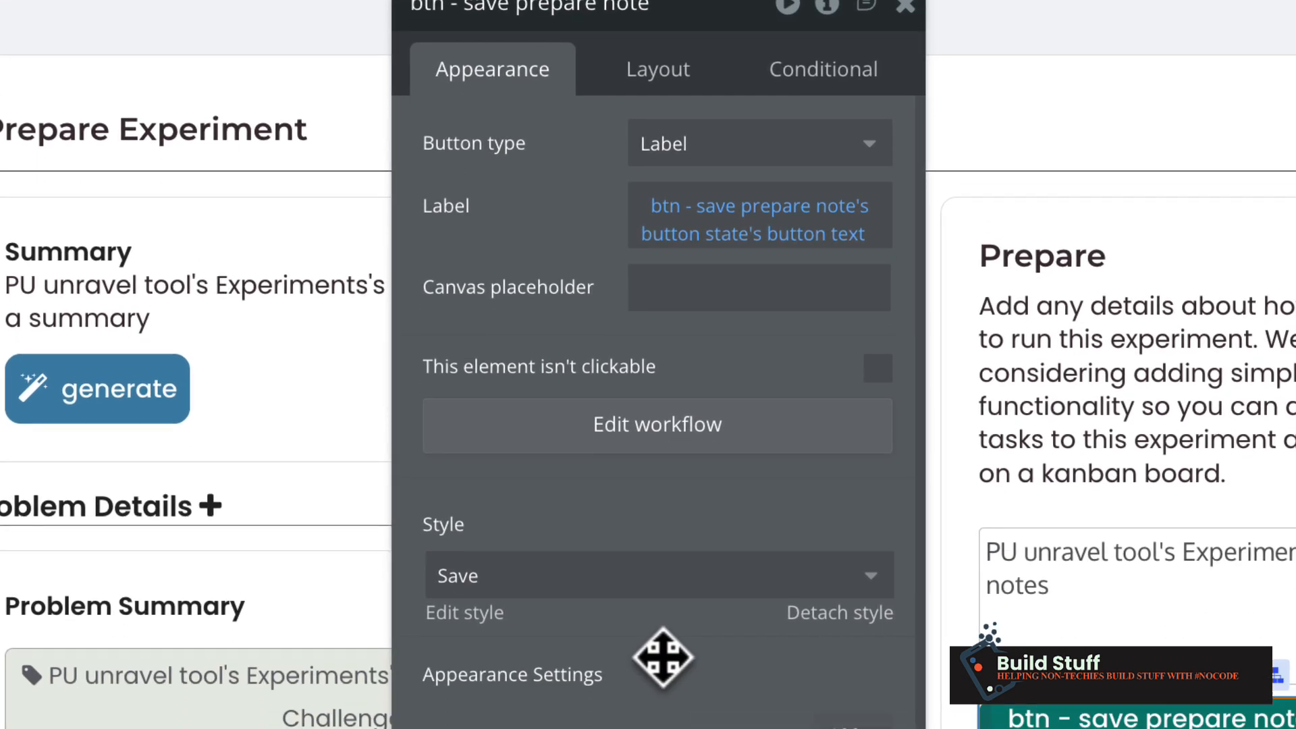
Set the background color dynamically to btn - save prepare note's button state's bg colour.
scroll(663, 659, down, 5)
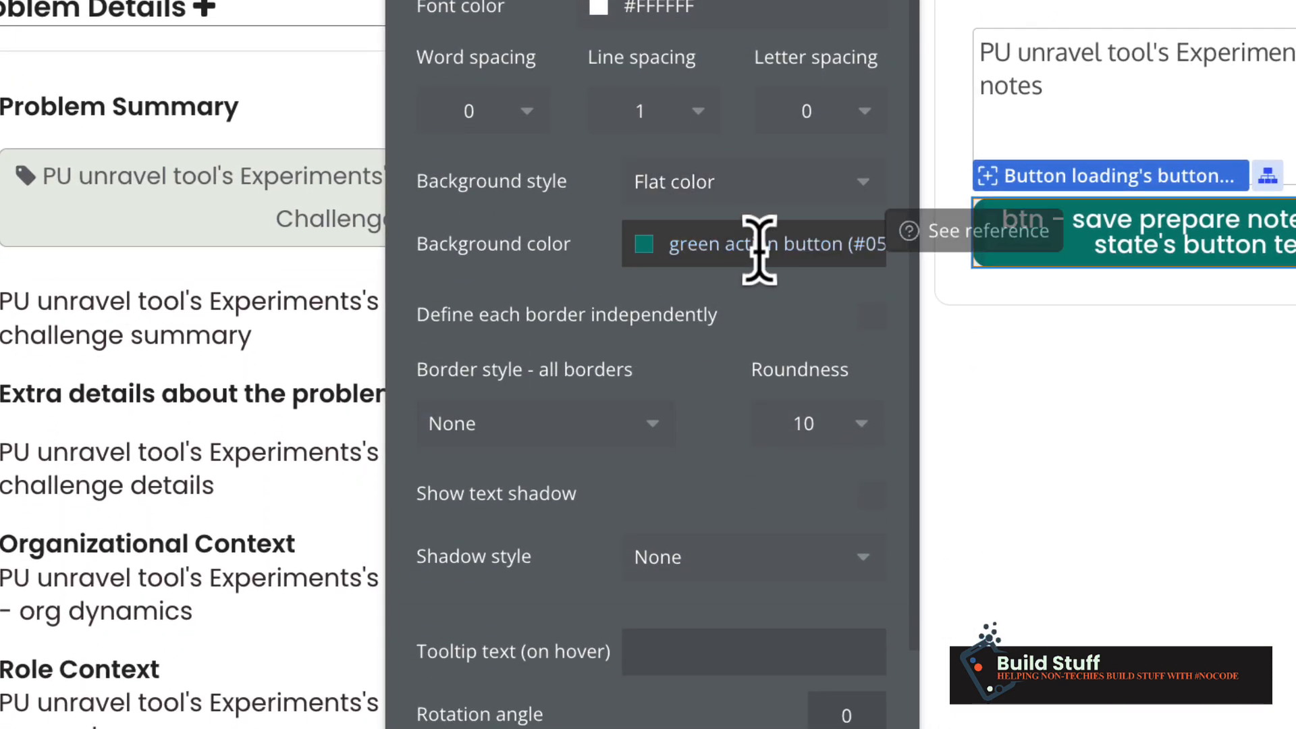
click(759, 244)
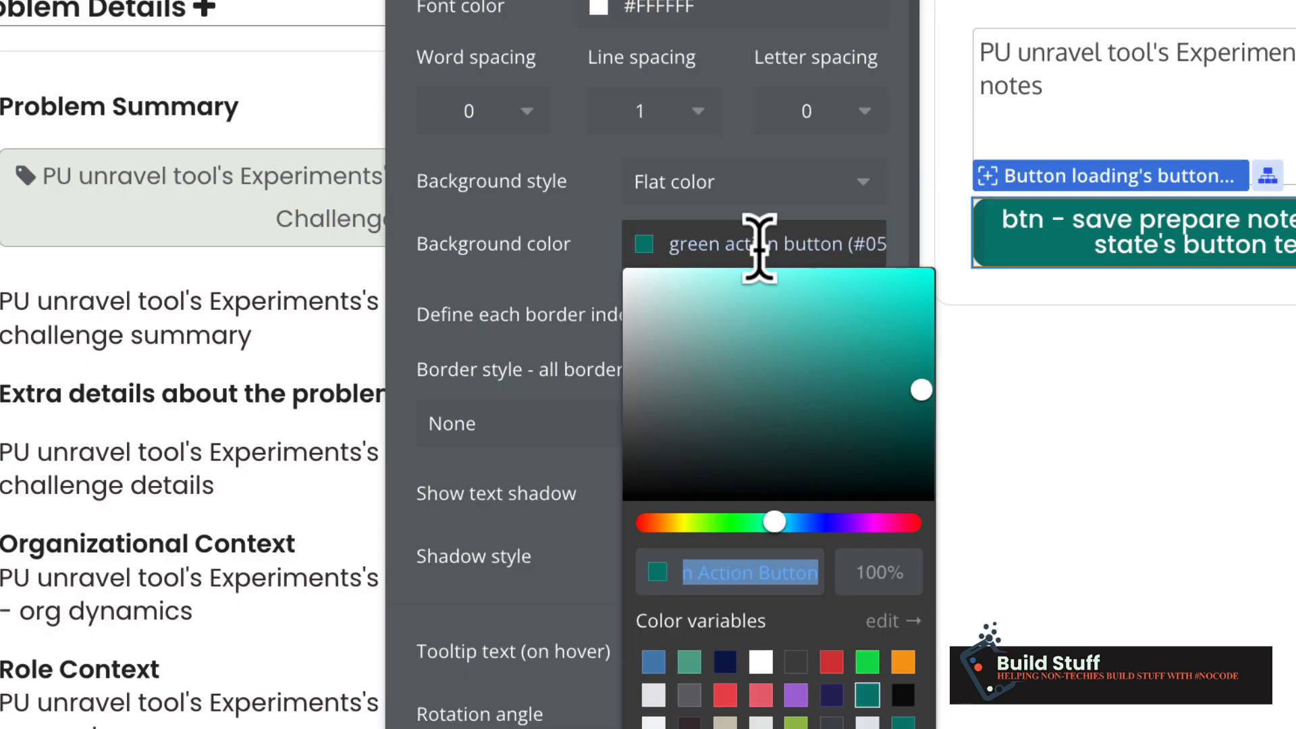
mouse_move(781, 241)
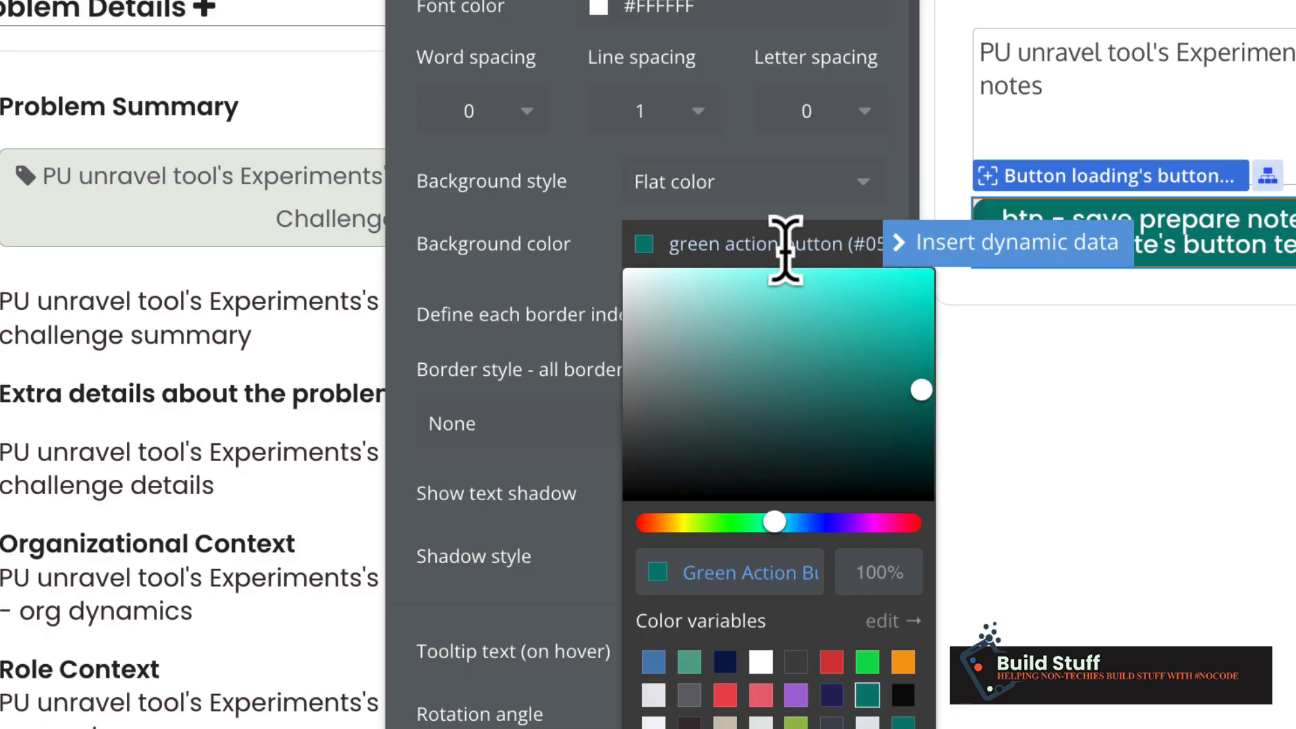
click(956, 260)
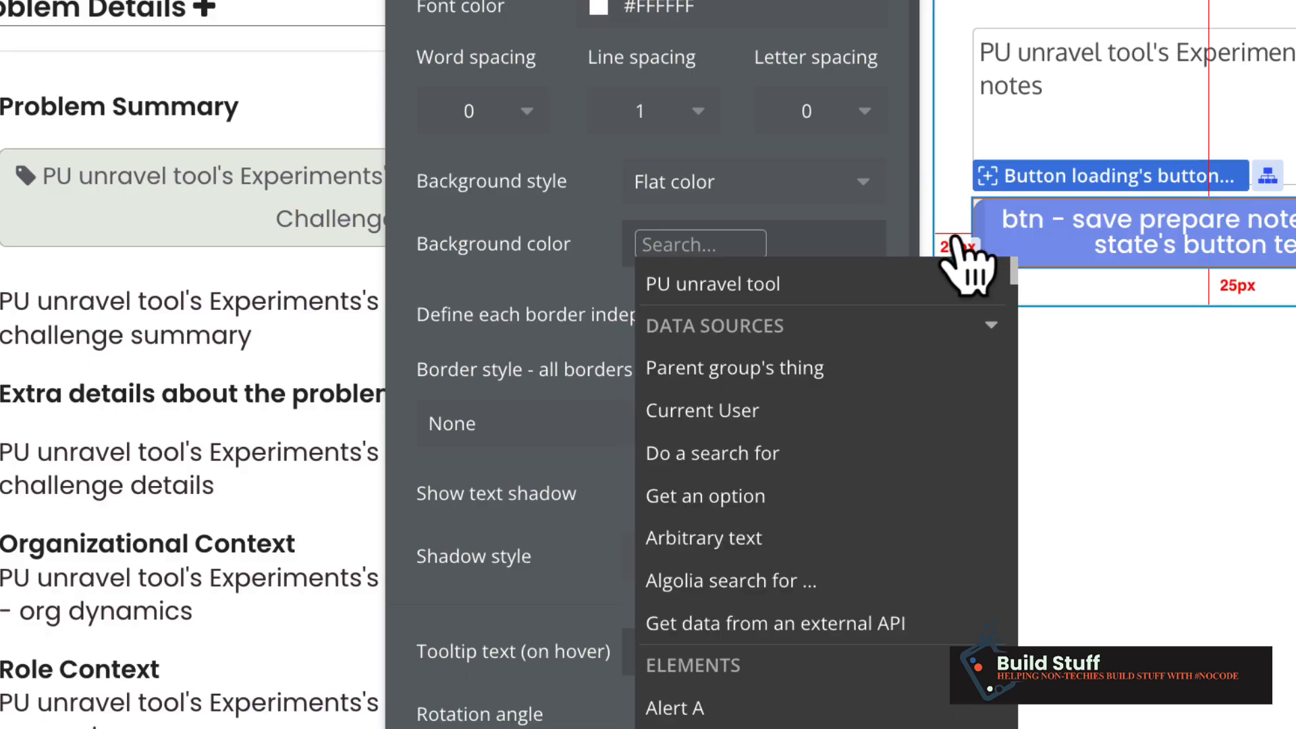
text(btn)
click(729, 322)
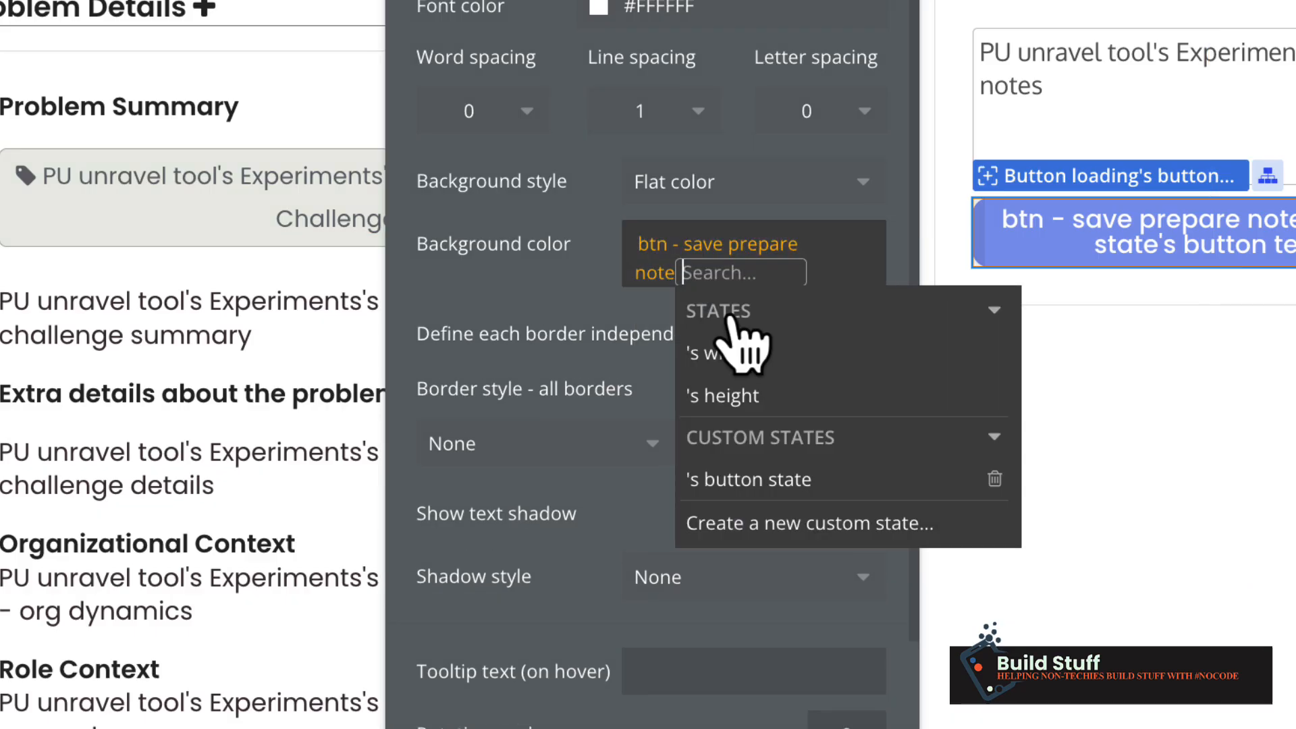
click(764, 479)
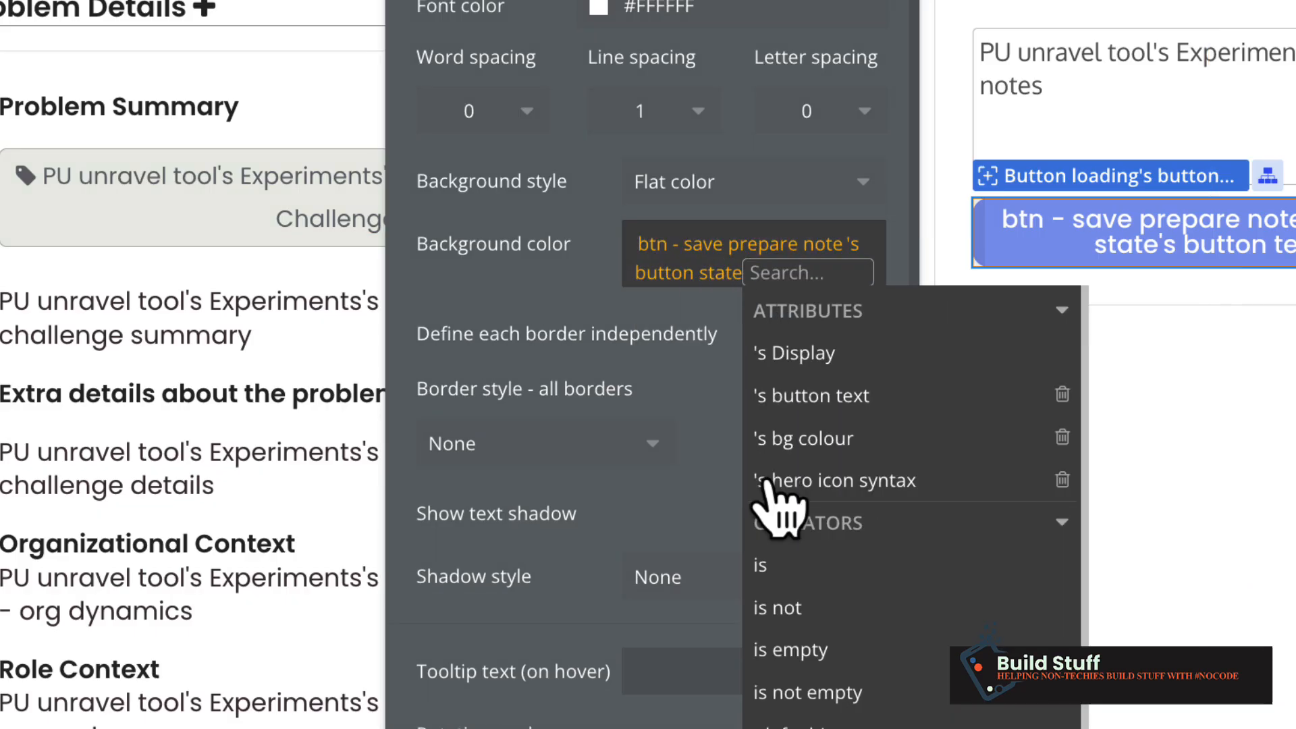
click(905, 442)
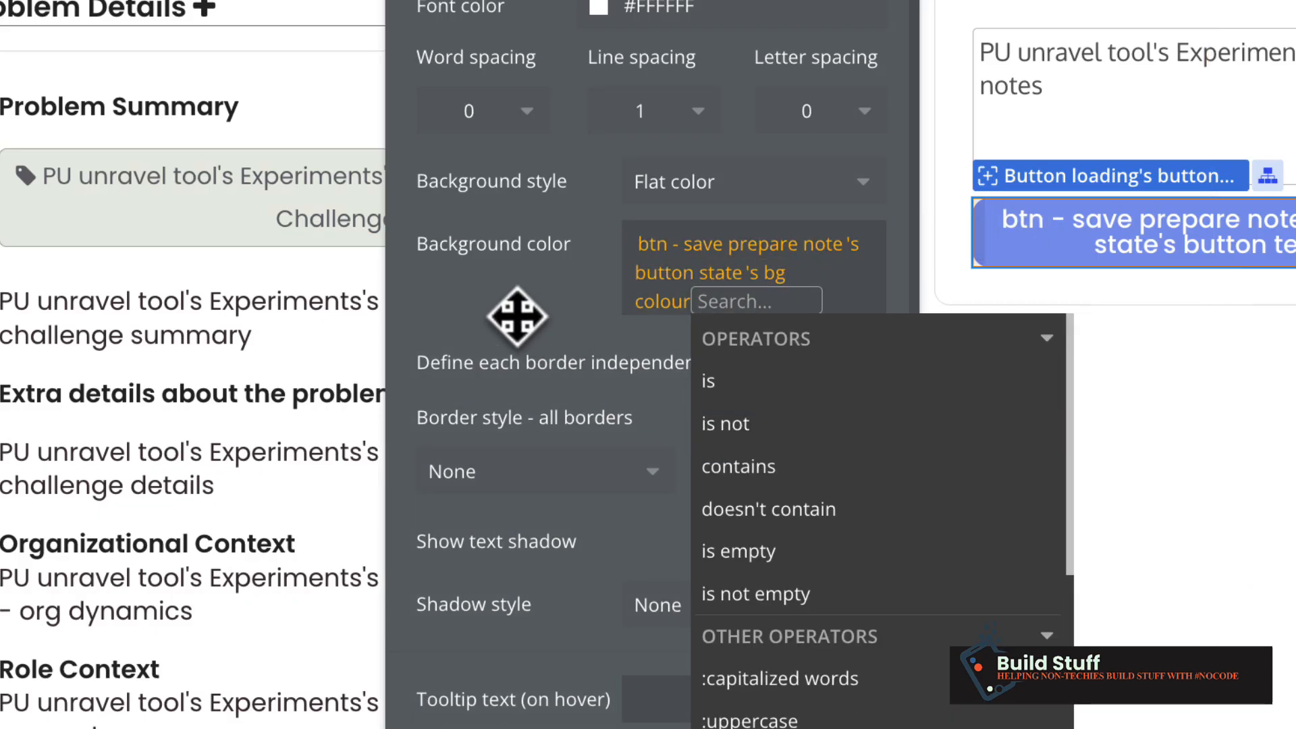
click(517, 315)
scroll(515, 317, down, 3)
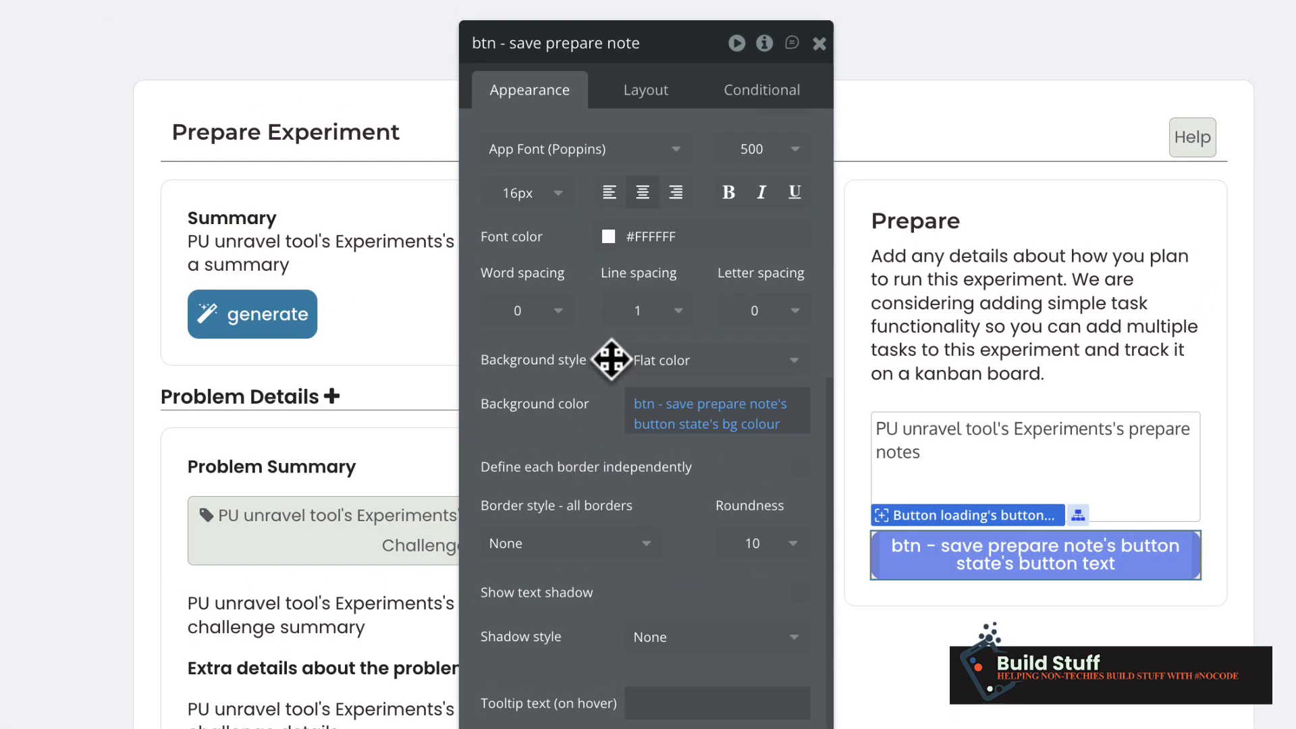
Set the tooltip text to btn - save prepare note's button state's hero icon syntax.
click(761, 95)
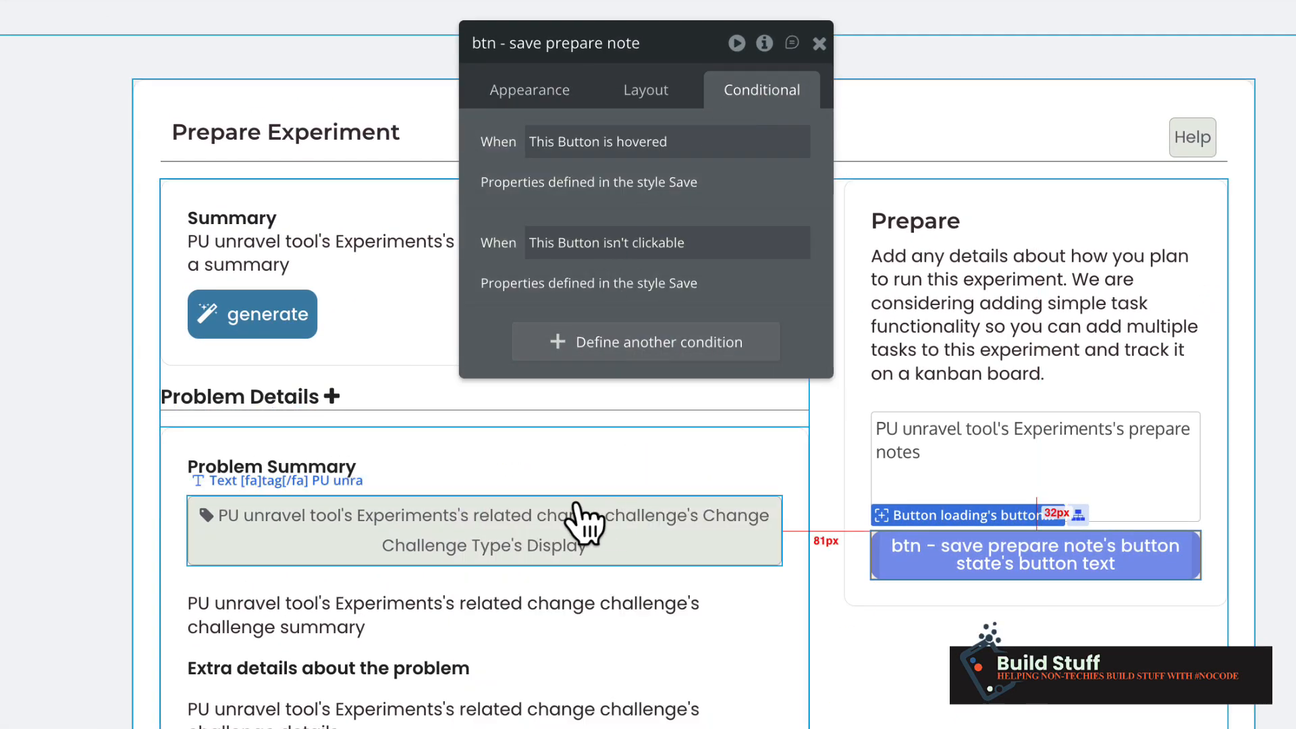
click(528, 93)
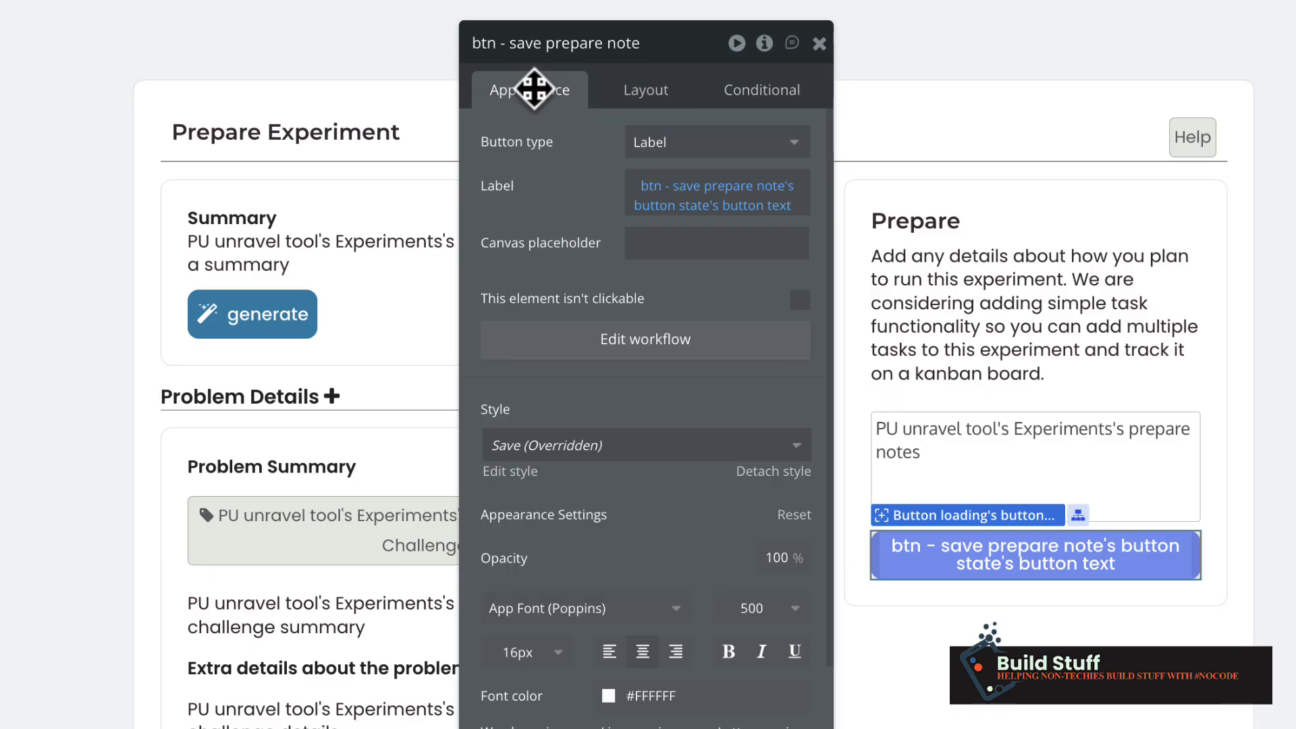
scroll(610, 651, down, 5)
scroll(630, 643, down, 2)
click(693, 674)
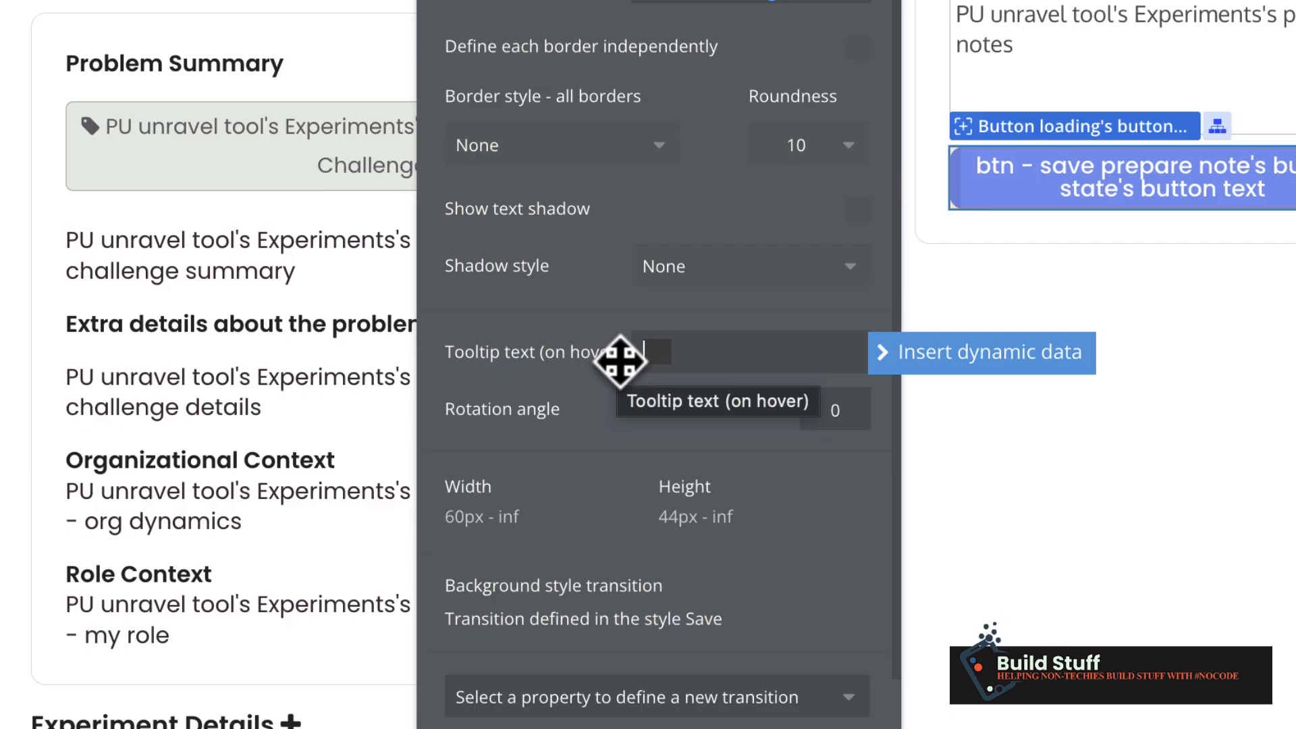
click(982, 357)
text(b)
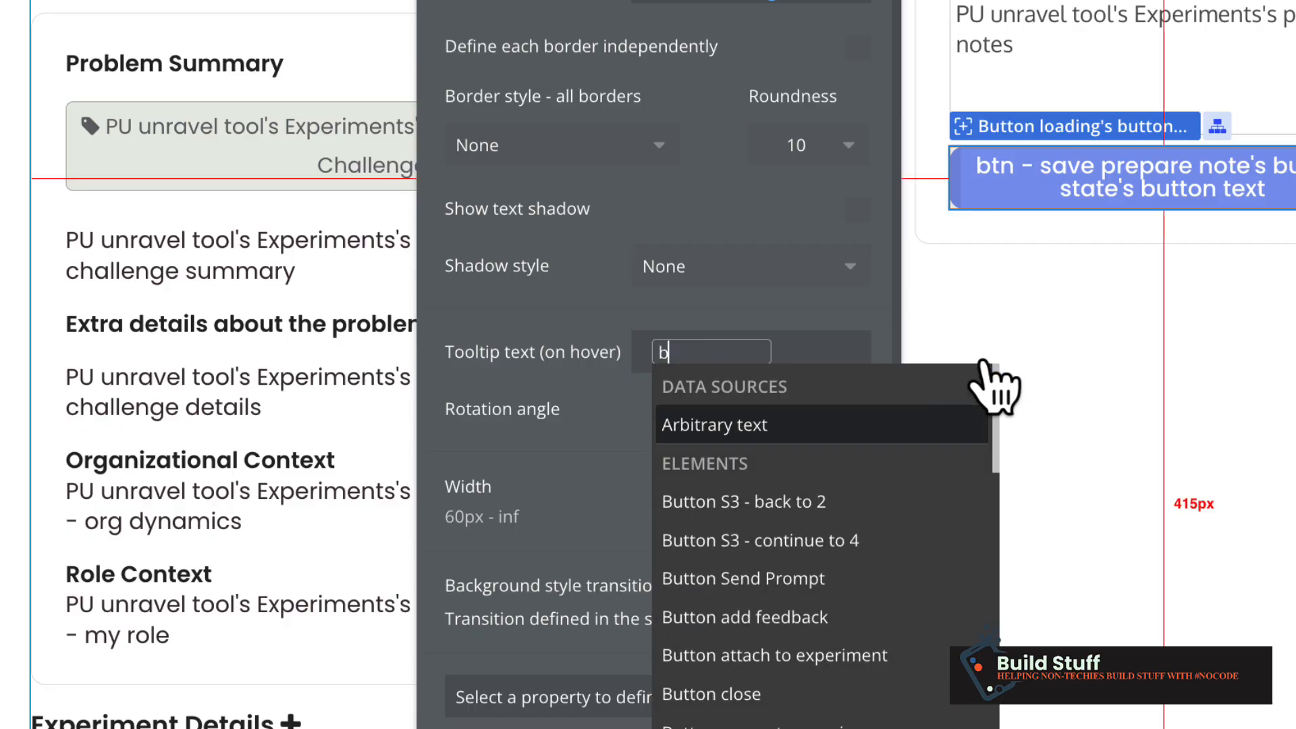
text(tn)
click(796, 417)
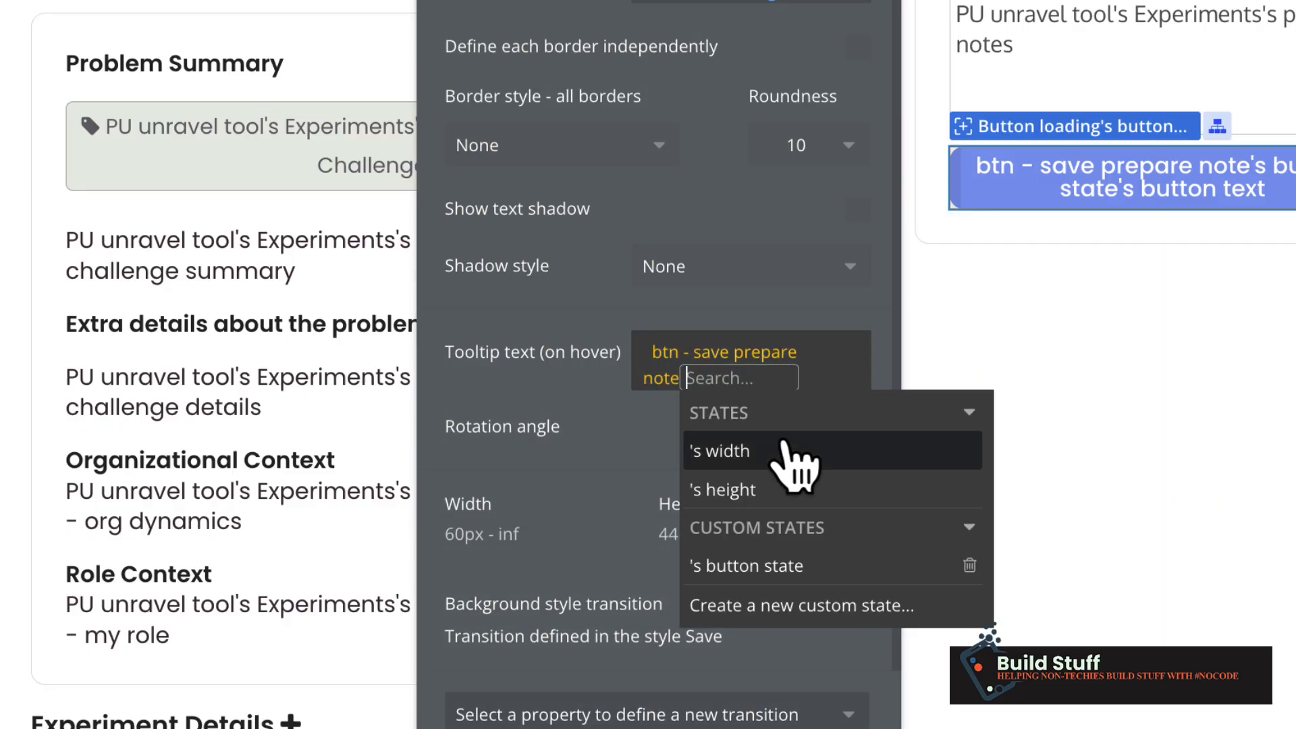
click(749, 570)
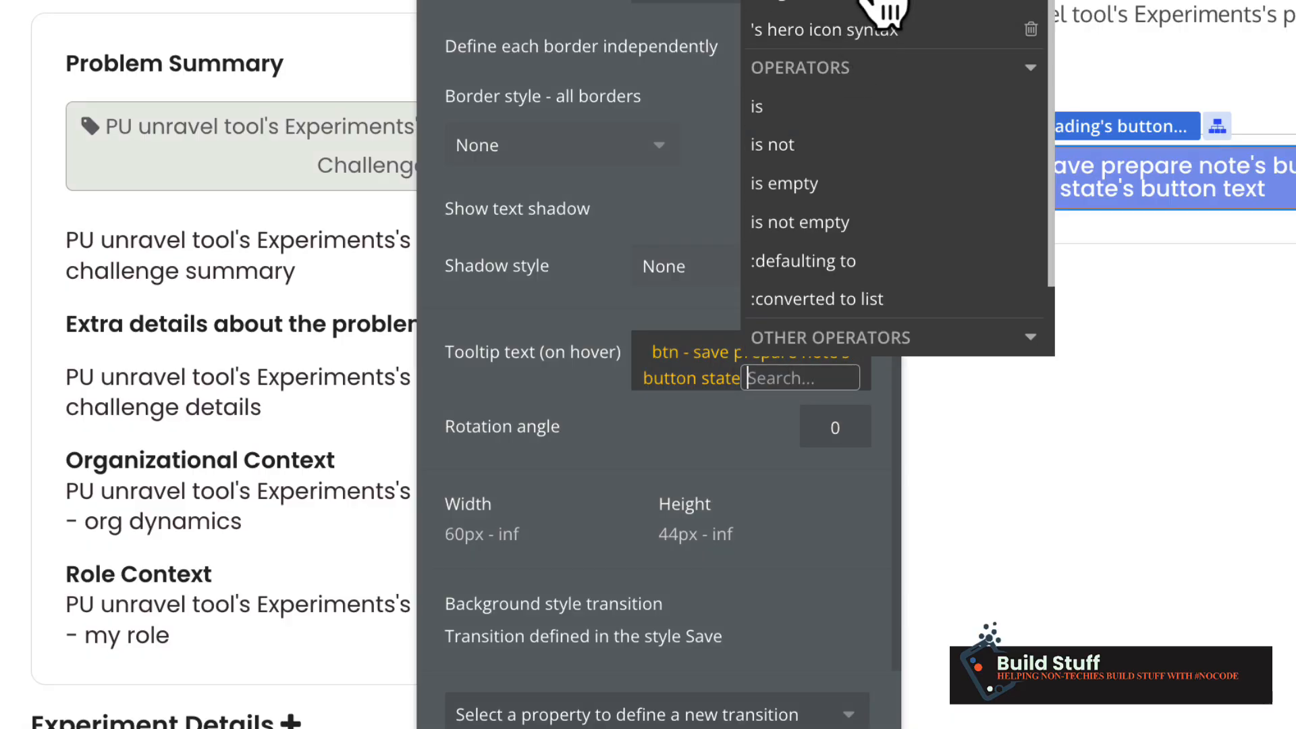
click(853, 30)
click(527, 408)
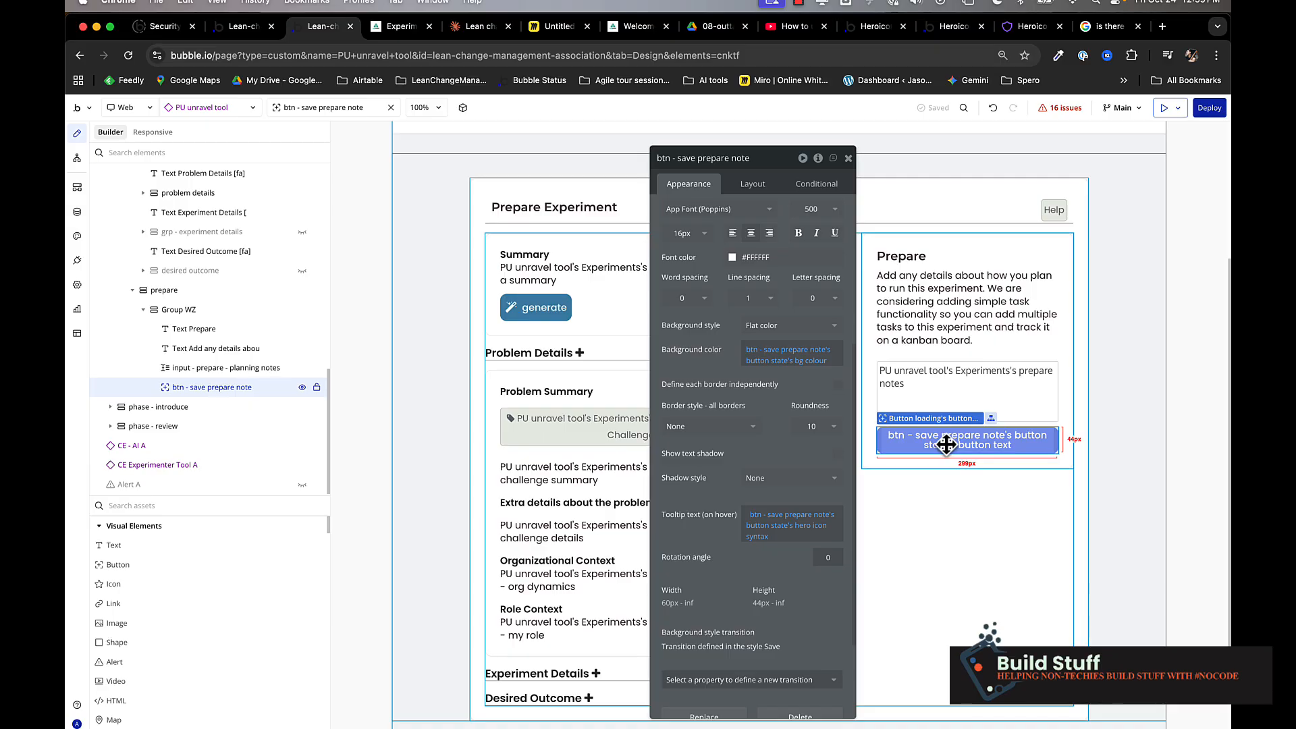
In the button states option set, change save button's hero icon syntax to [hi]no-icon[/hi] and save.
click(77, 212)
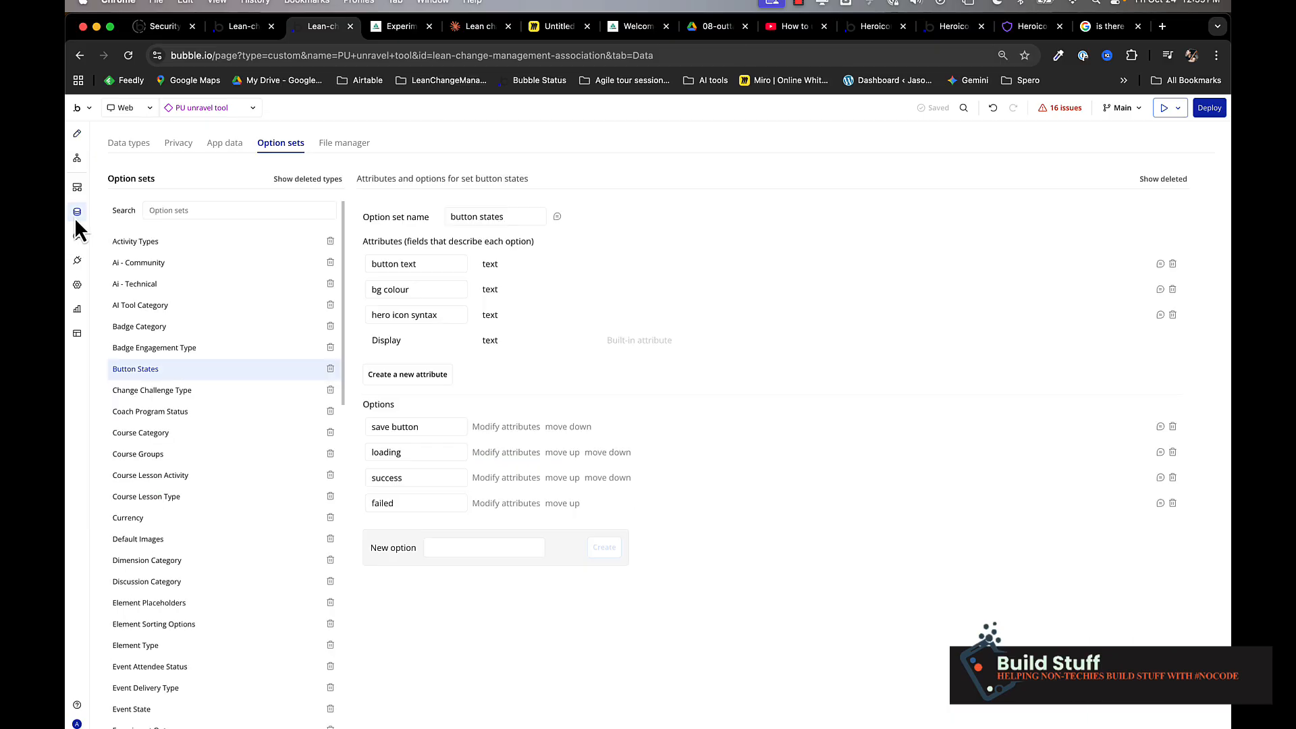
click(506, 426)
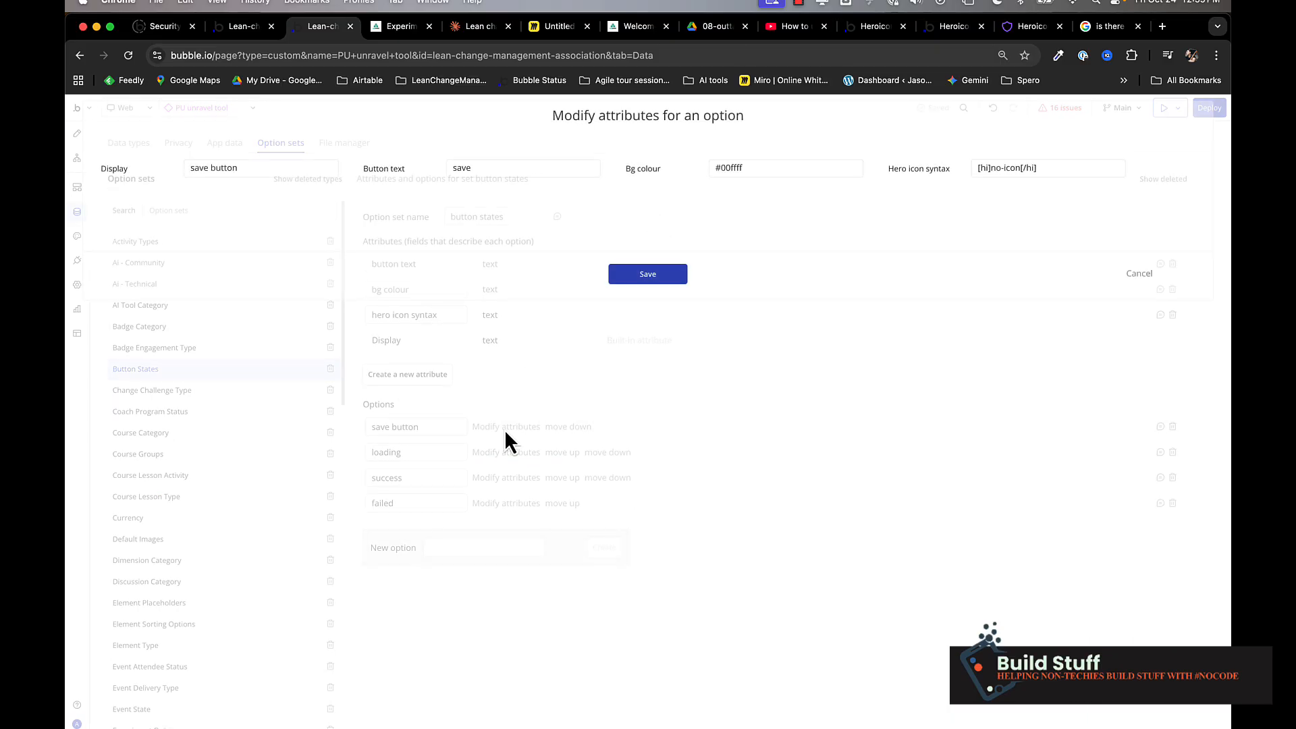
click(1054, 168)
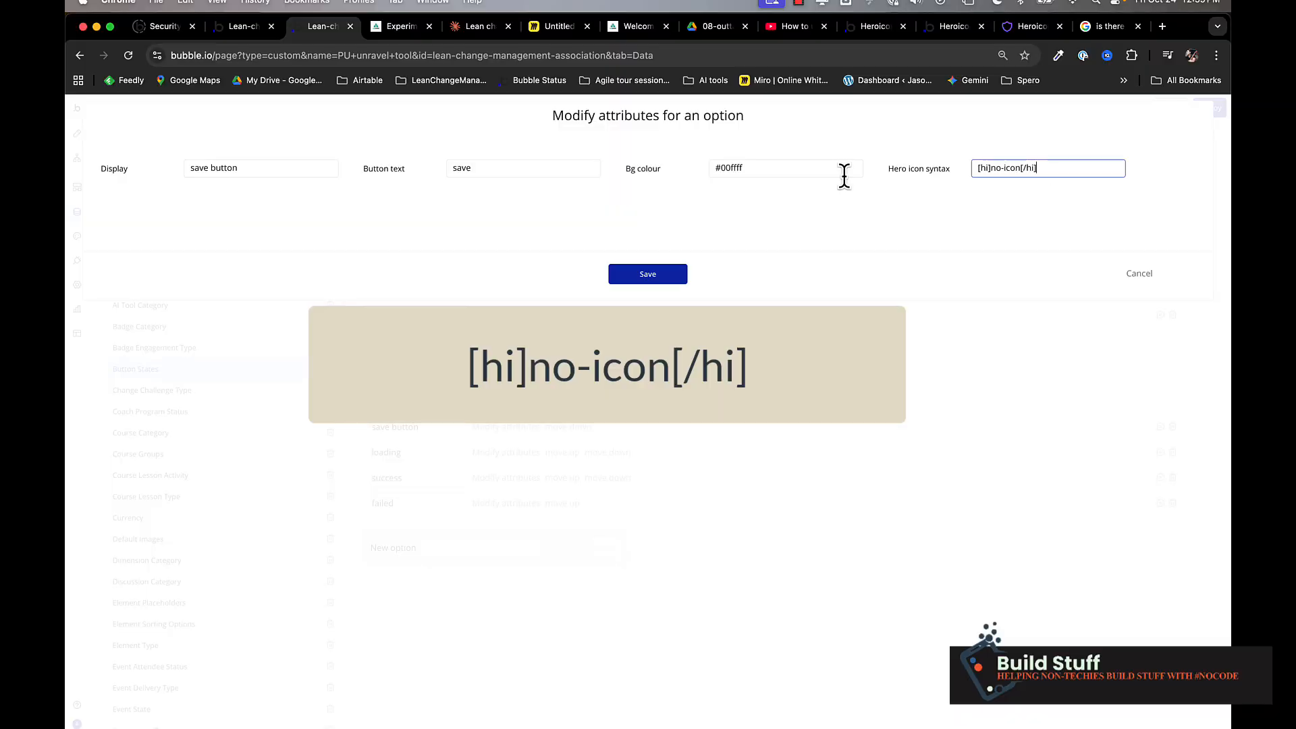
triple_click(1006, 168)
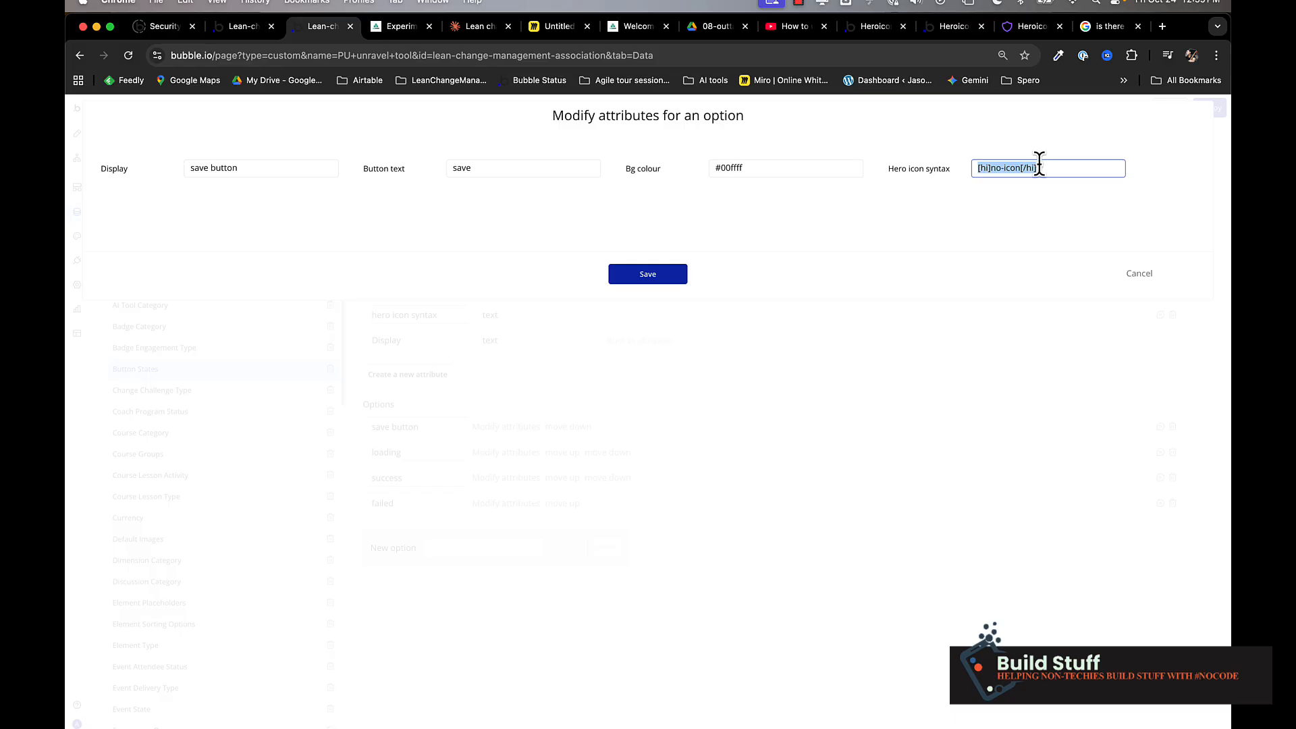
key(BackSpace)
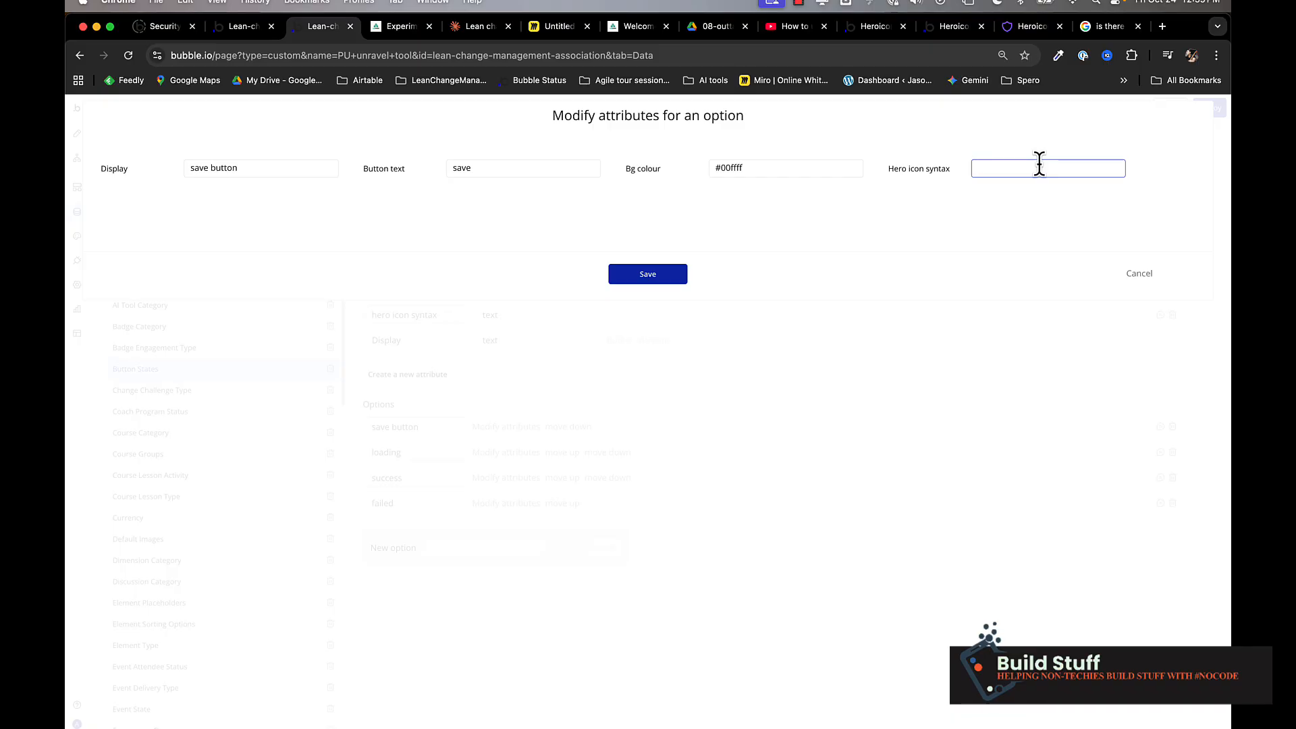
text(hi]no-icon[/hi])
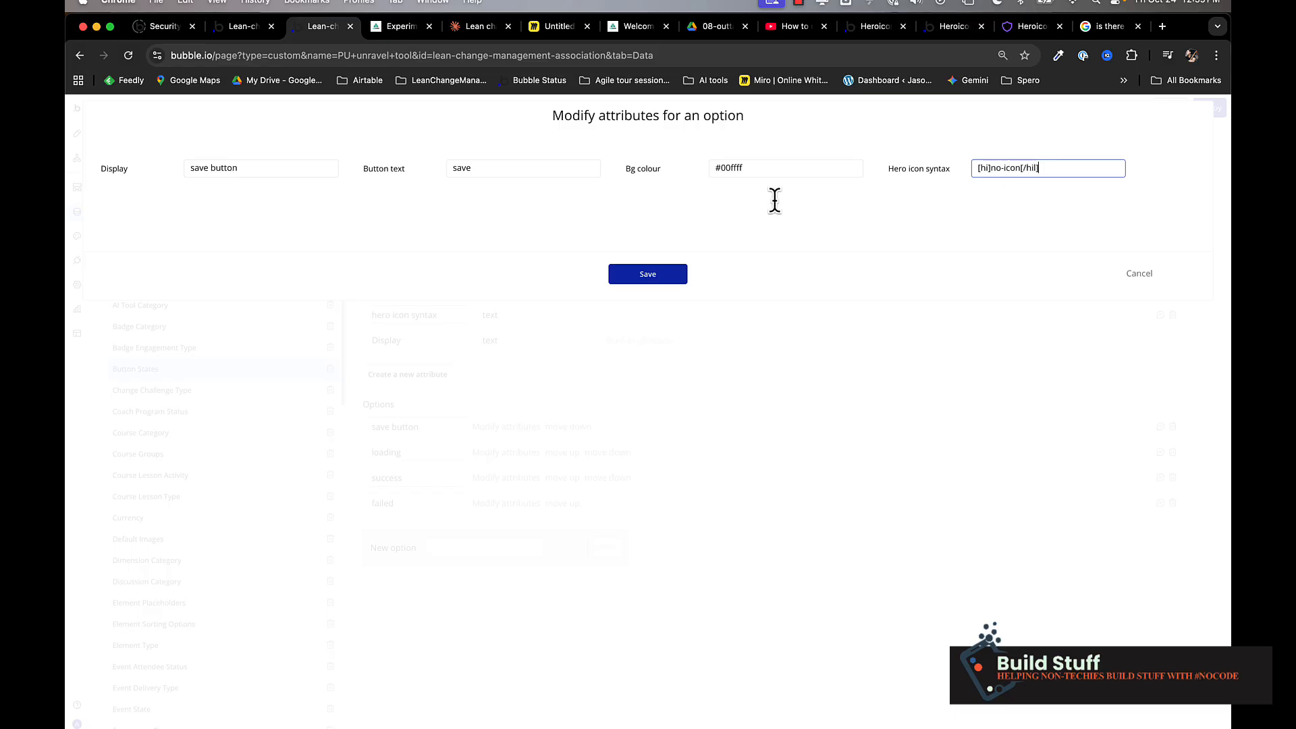
click(648, 276)
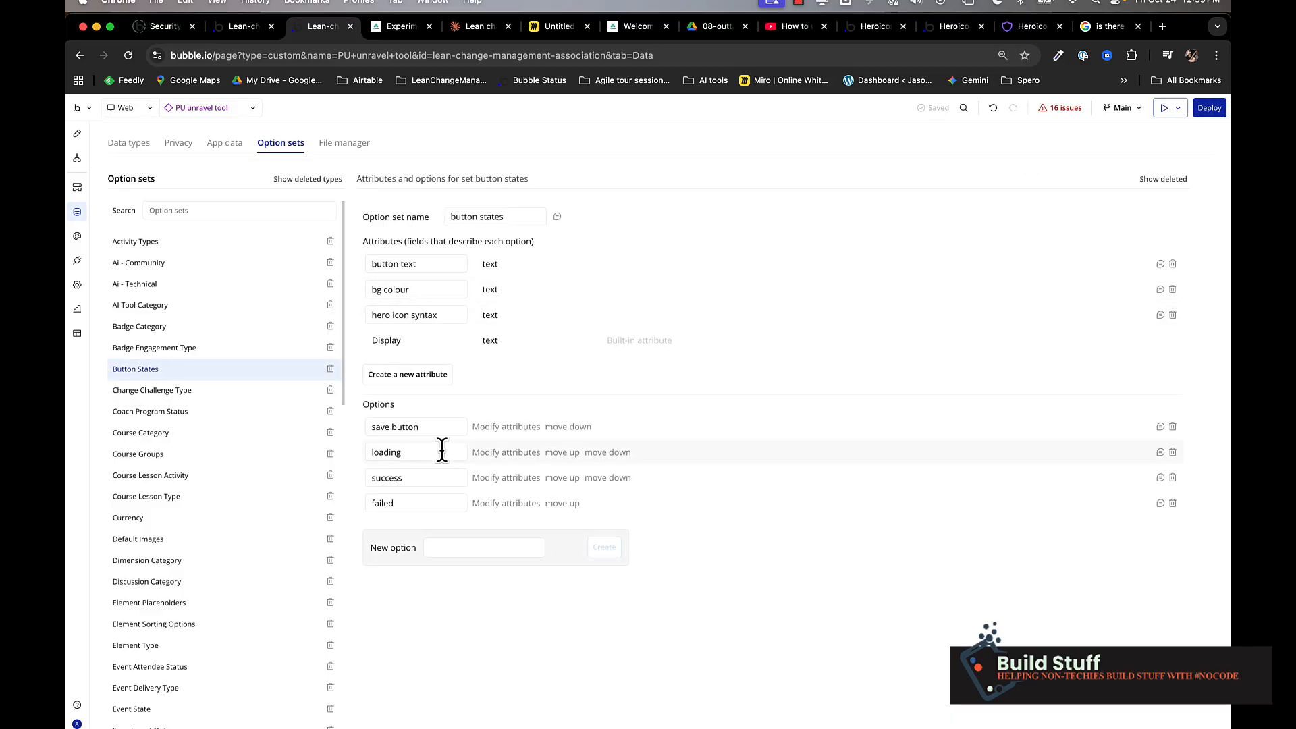
Select the button text, bg colour and hero icon syntax attribute names in the option set.
drag(426, 263, 346, 262)
drag(418, 289, 340, 291)
drag(450, 315, 330, 314)
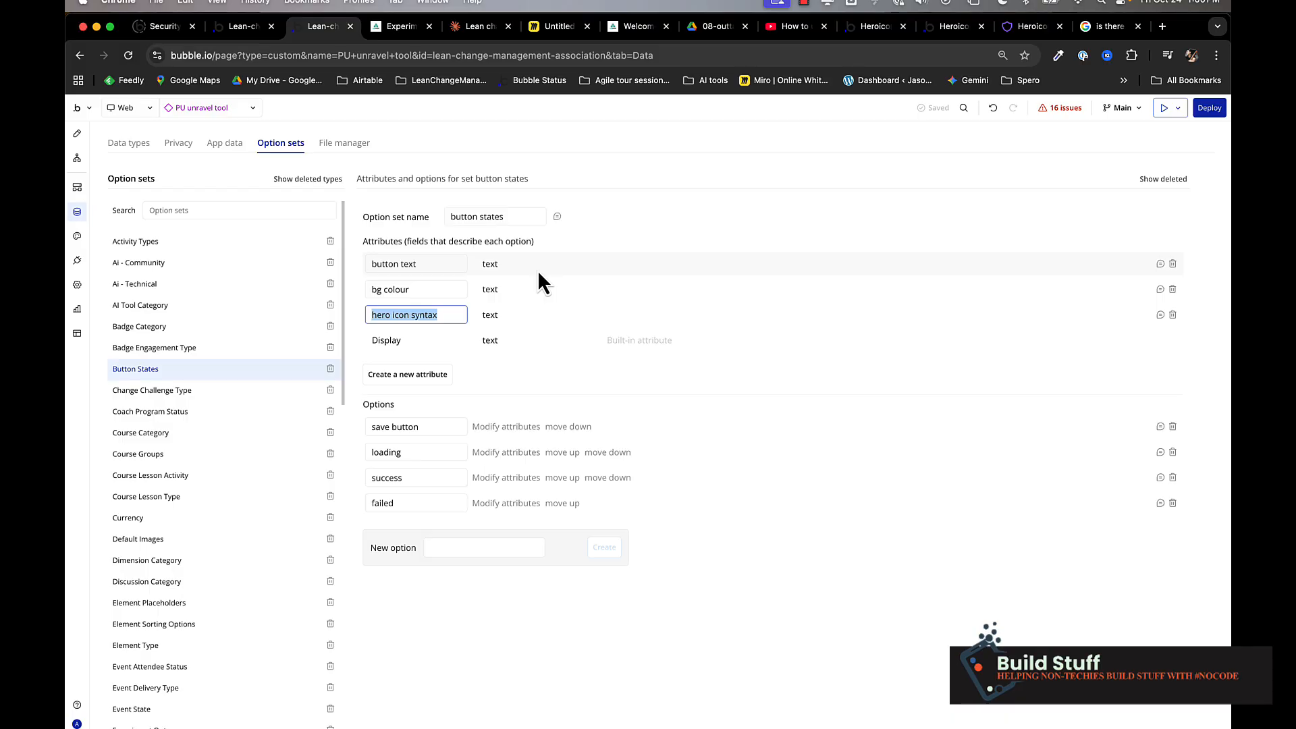
Return to the page design and scroll through the save button's property editor.
click(77, 133)
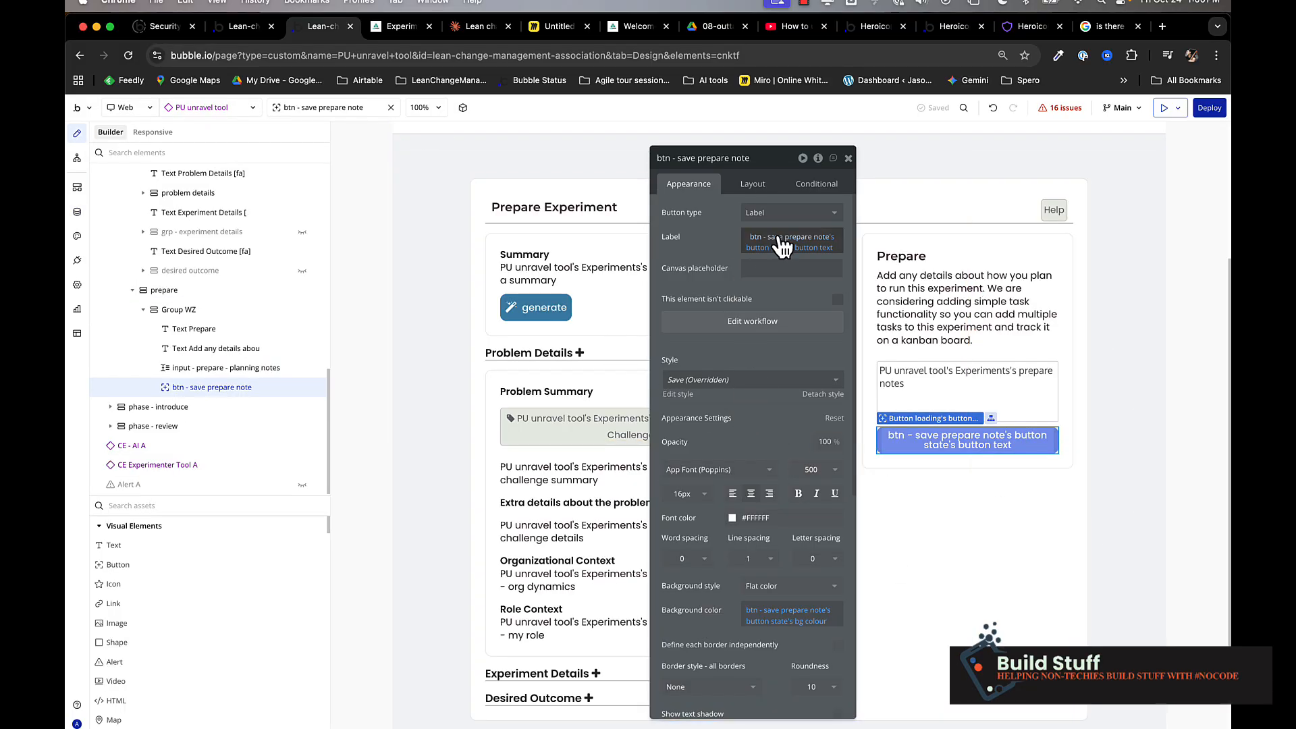
scroll(766, 567, down, 3)
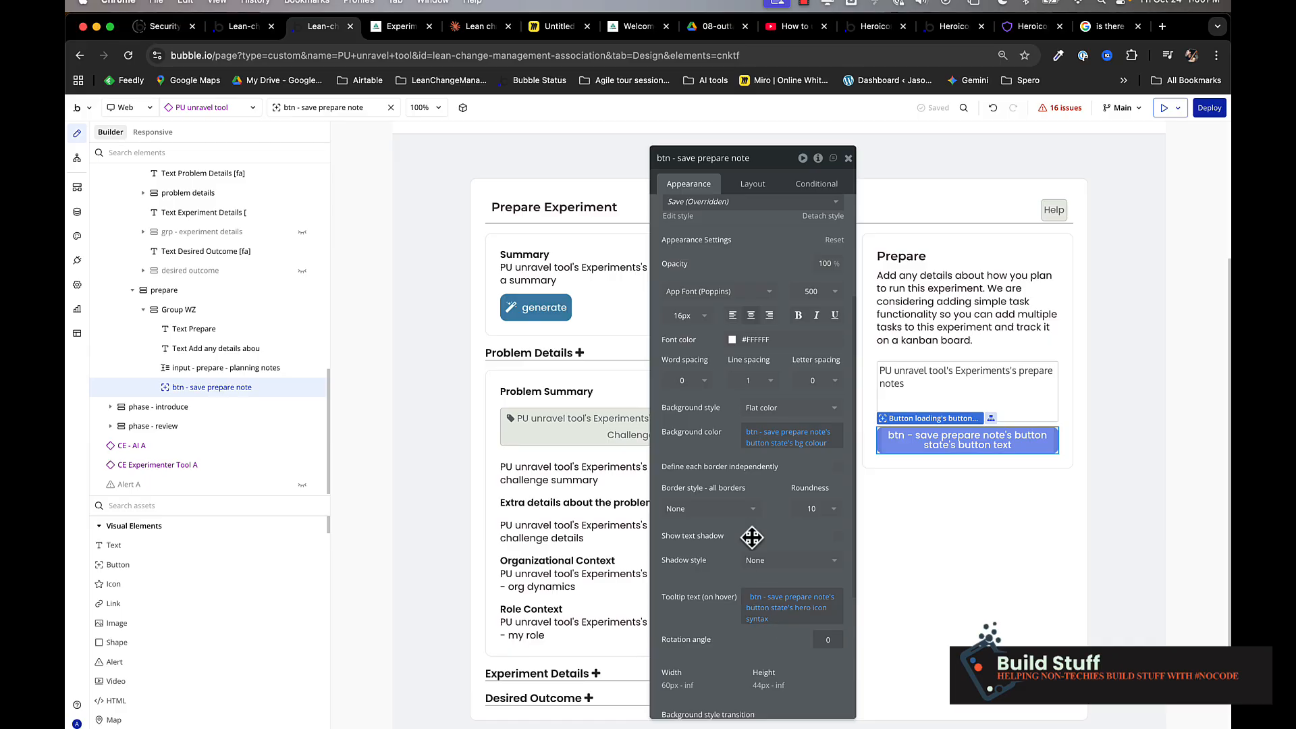
scroll(742, 323, up, 3)
Open the save prepare note click workflow and inspect each of Steps 1 through 6.
click(746, 324)
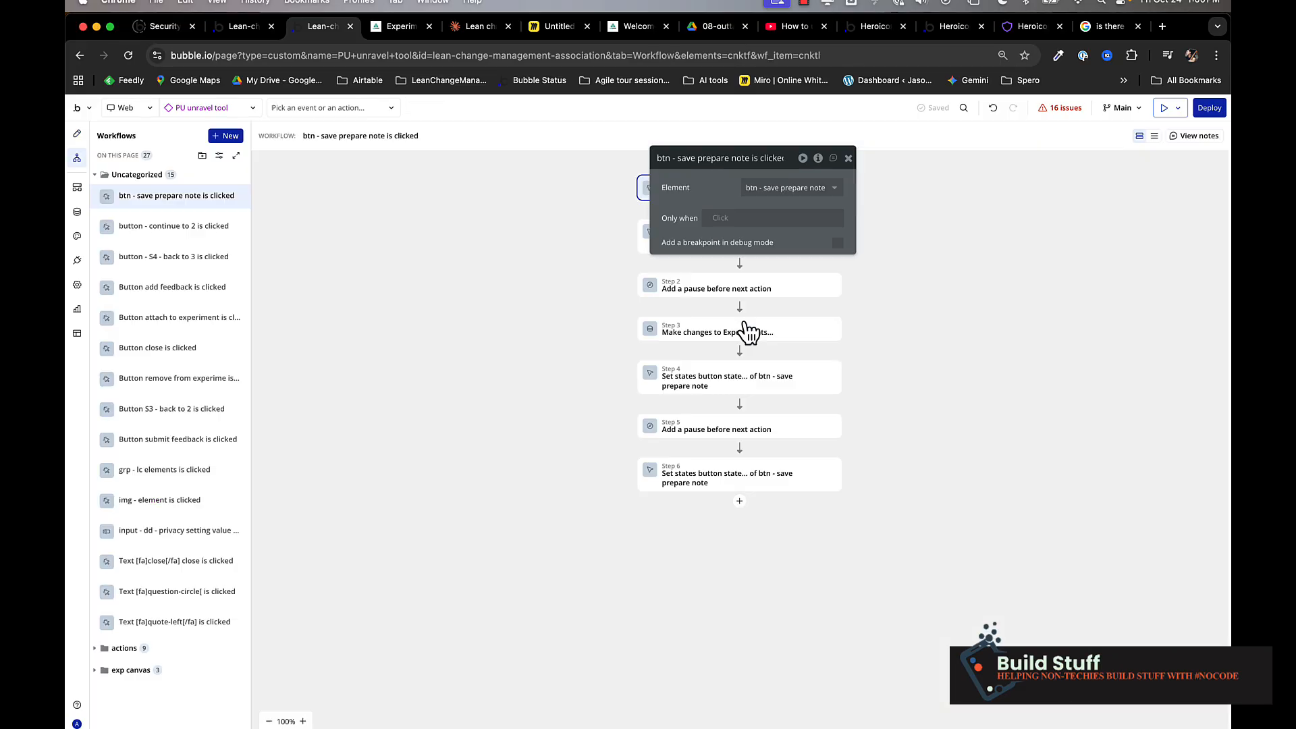
drag(578, 189, 480, 194)
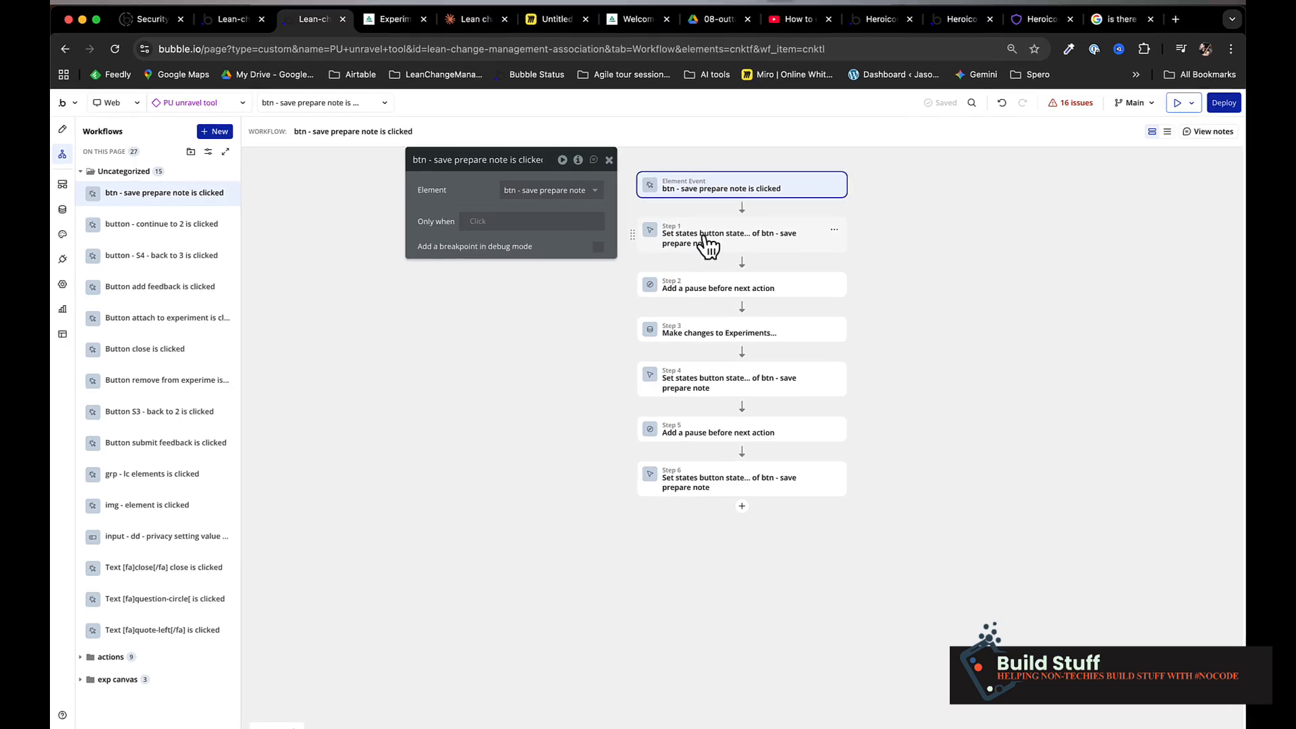
click(703, 247)
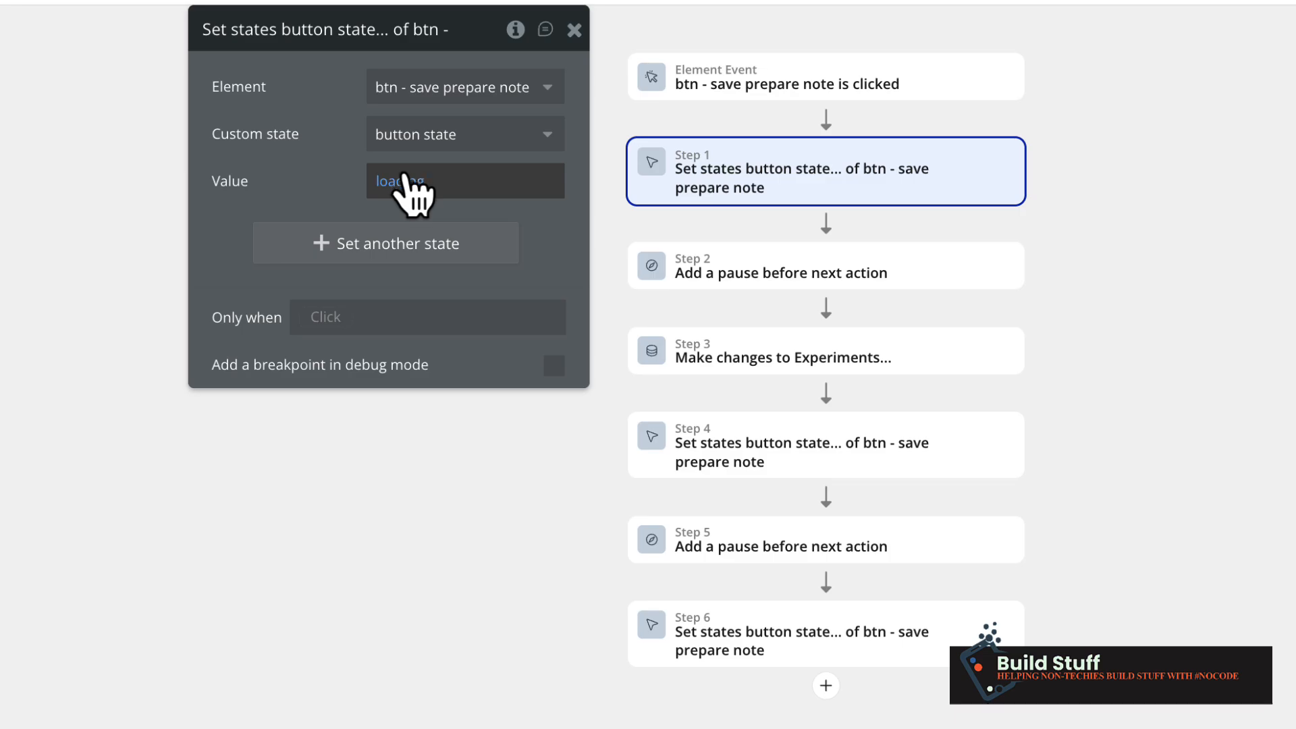
click(757, 287)
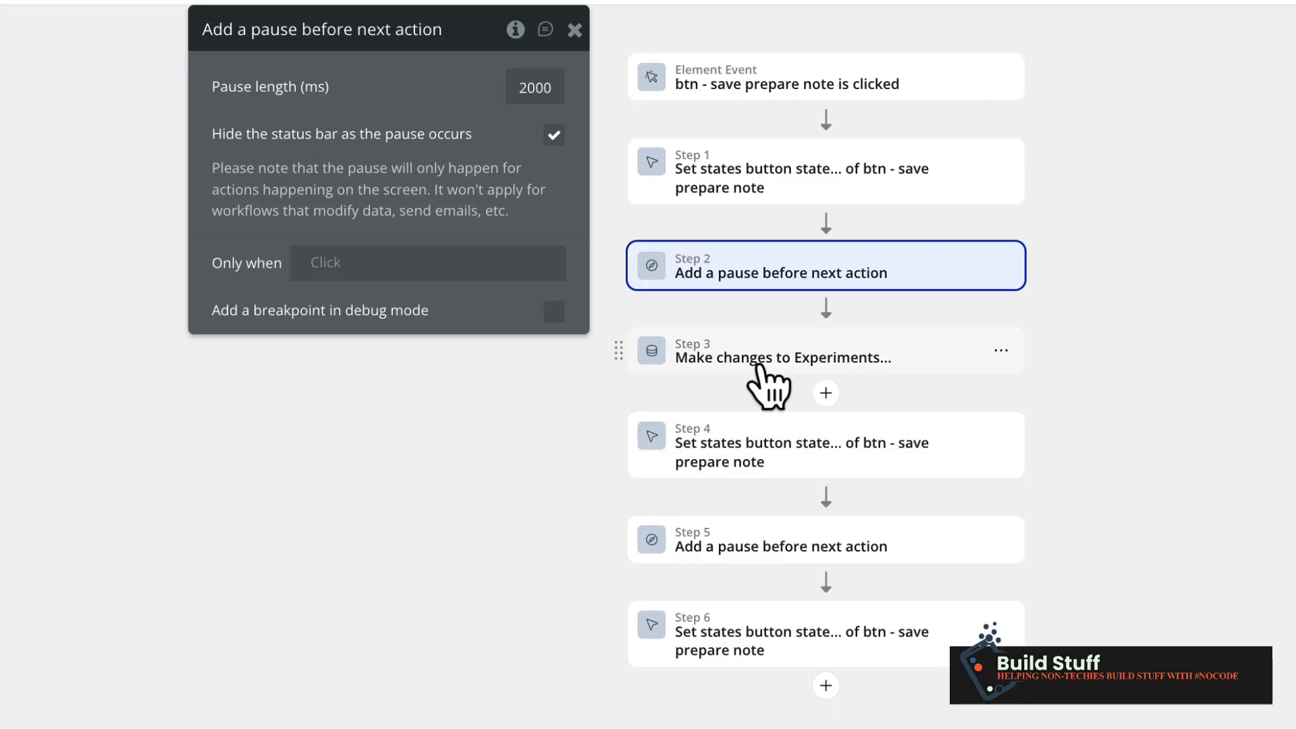
click(759, 365)
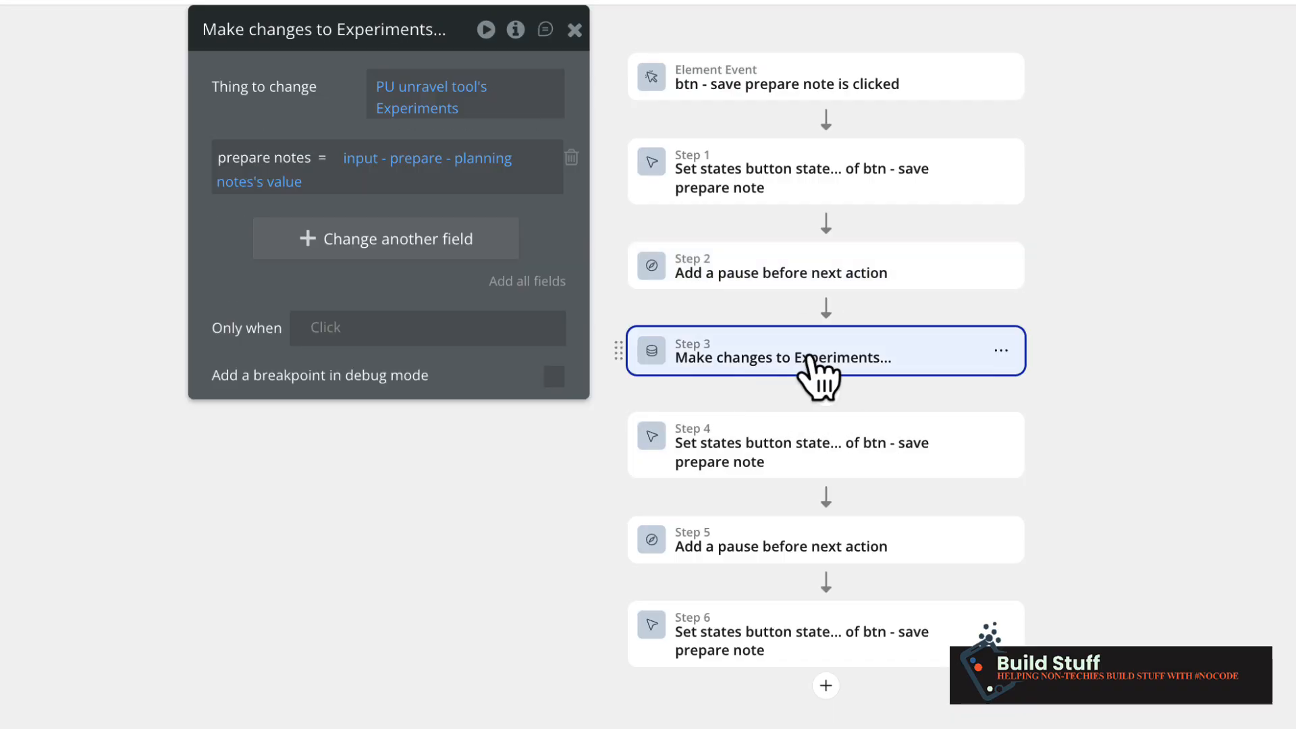
click(737, 461)
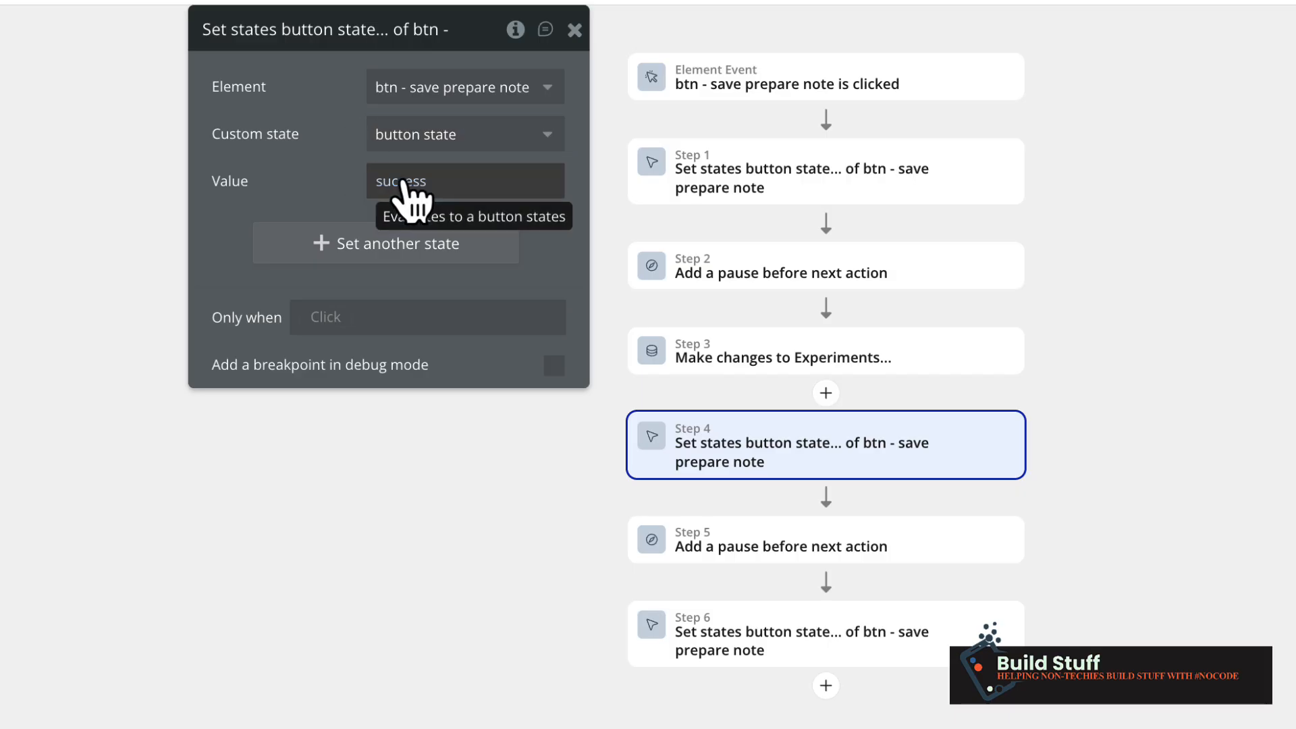
click(785, 569)
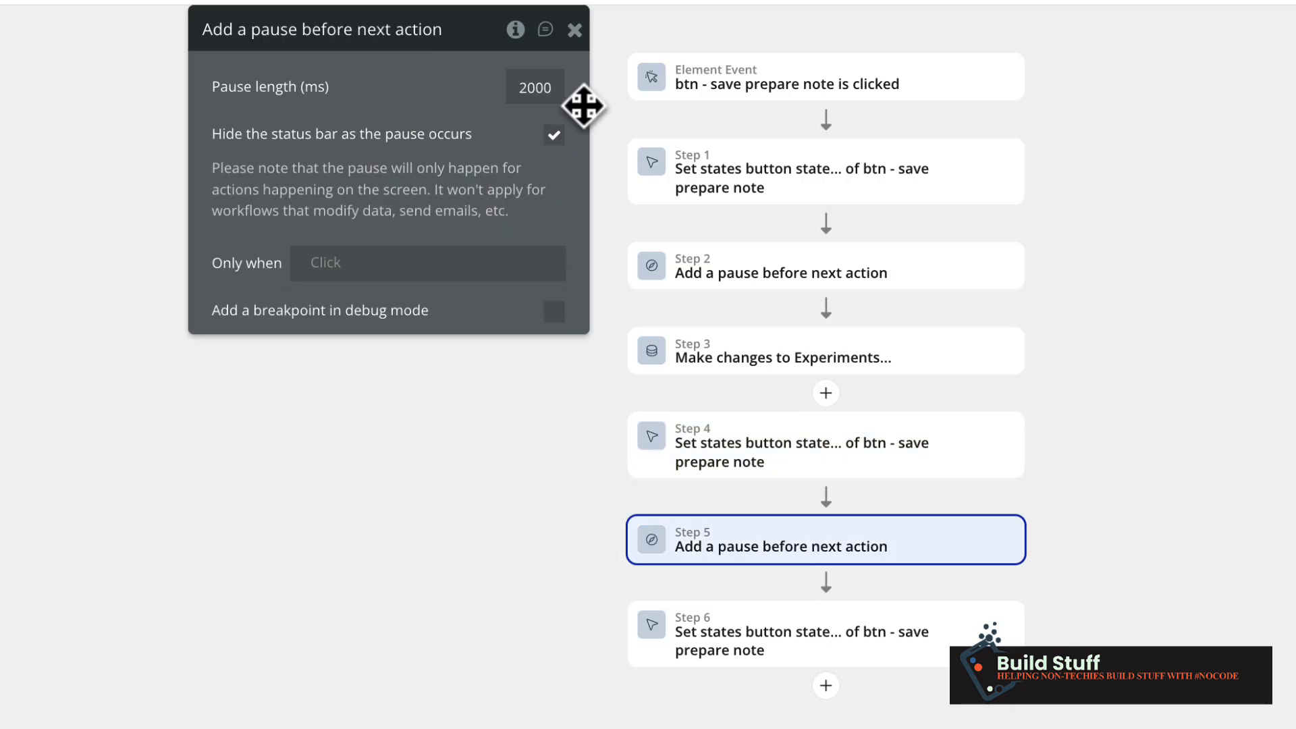
click(776, 642)
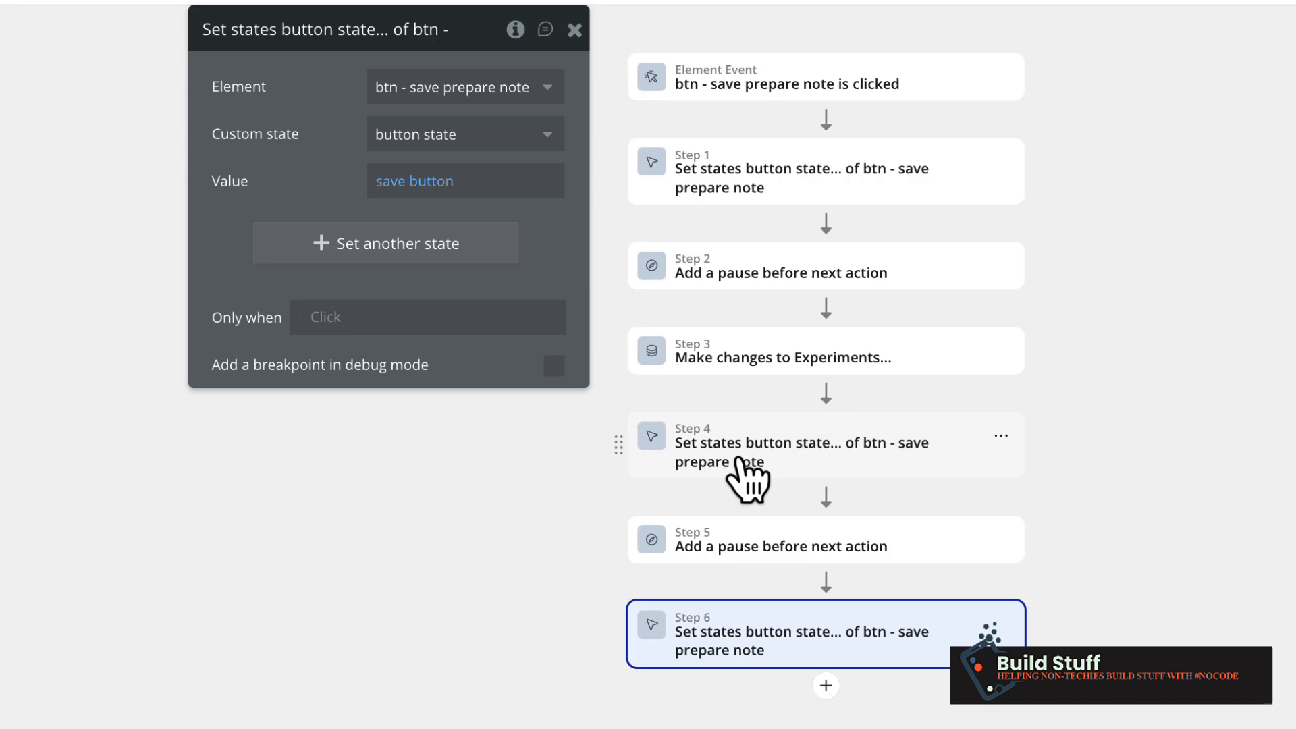
Reopen Step 4's success set-state settings and view its Only when sources without changing them.
click(739, 455)
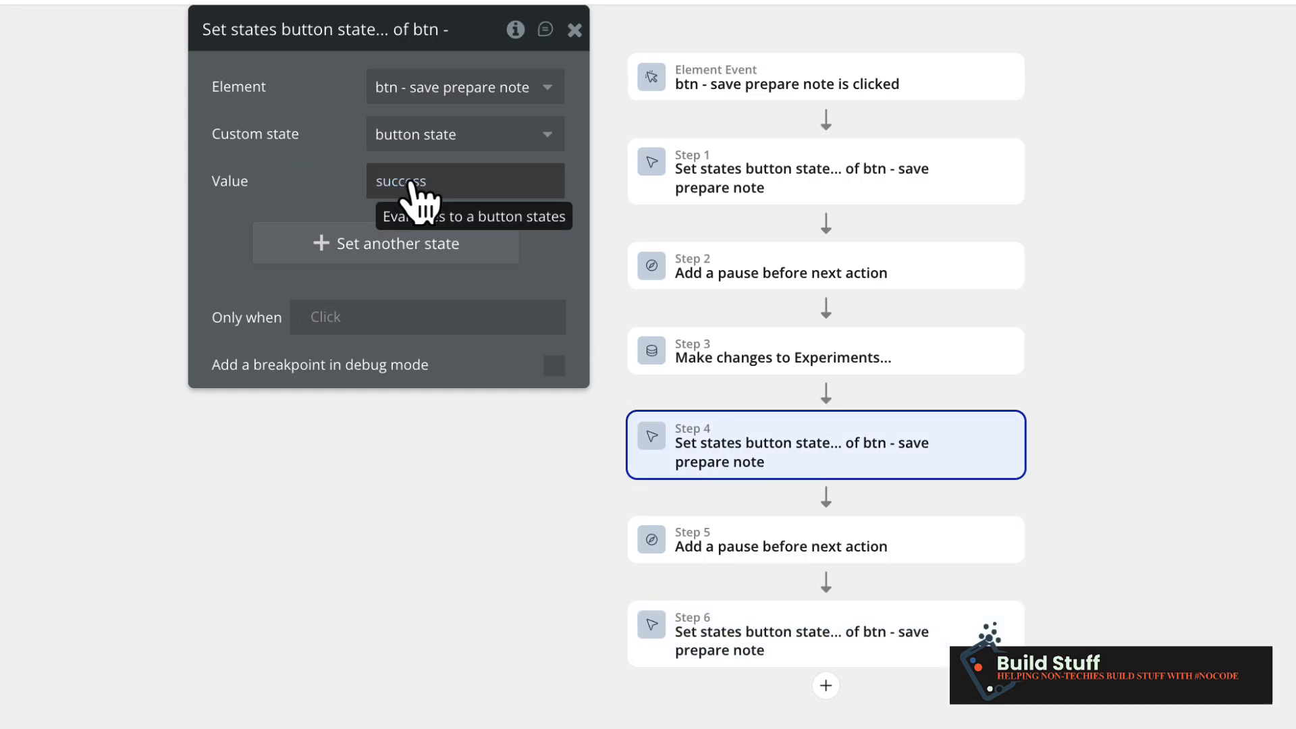
click(330, 317)
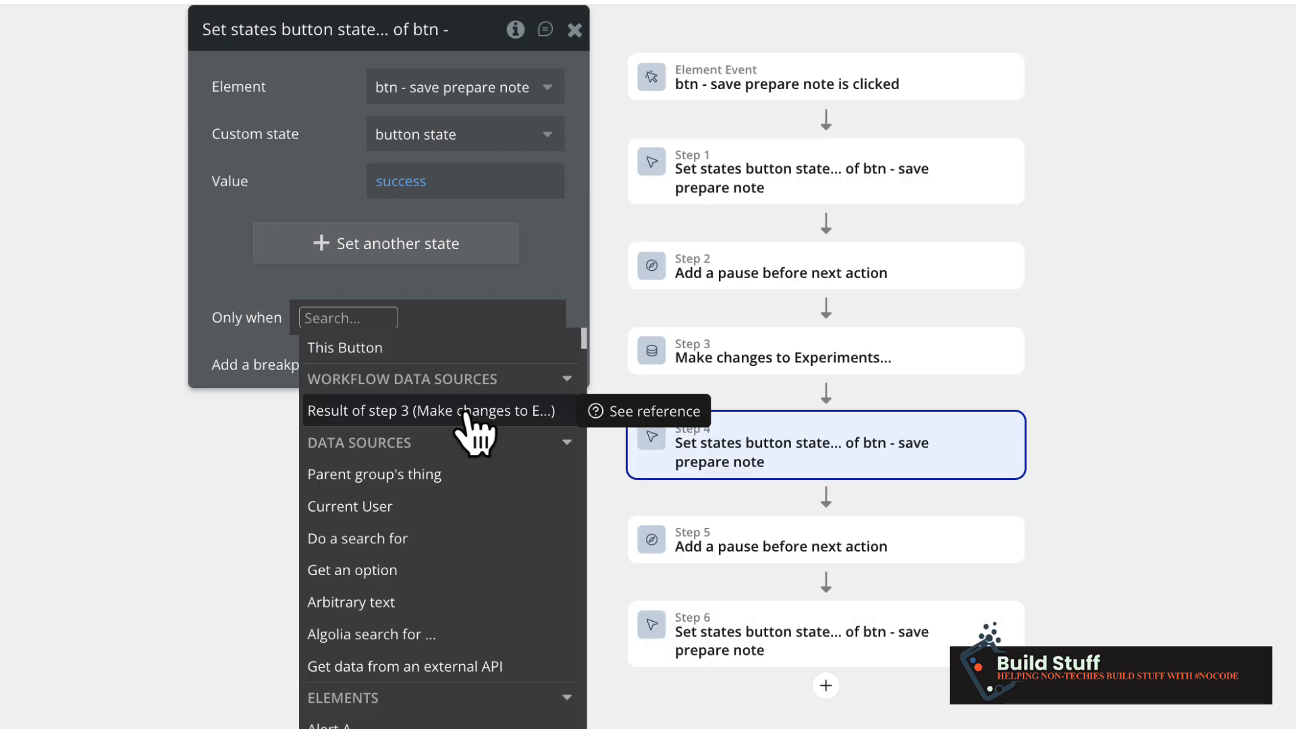
click(321, 162)
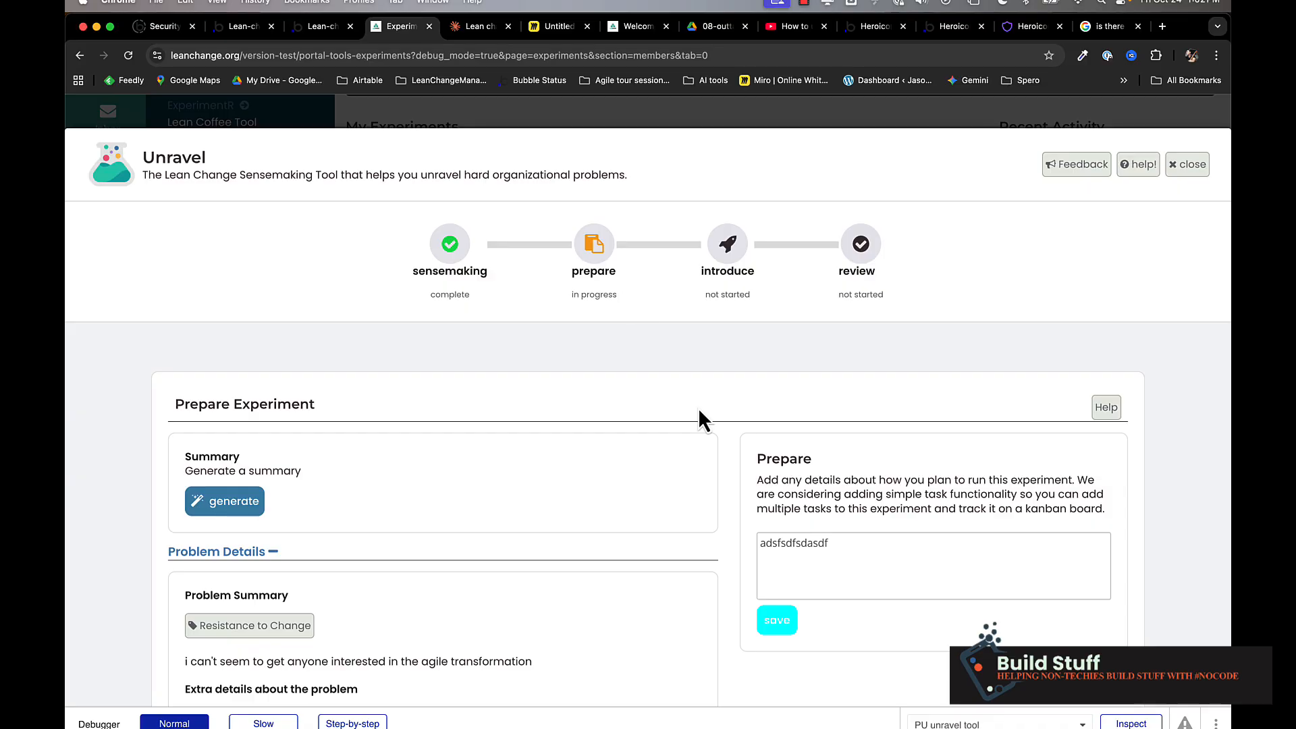
Save the Prepare notes entry in the preview so the button shows 'saving…' with a spinner.
click(783, 628)
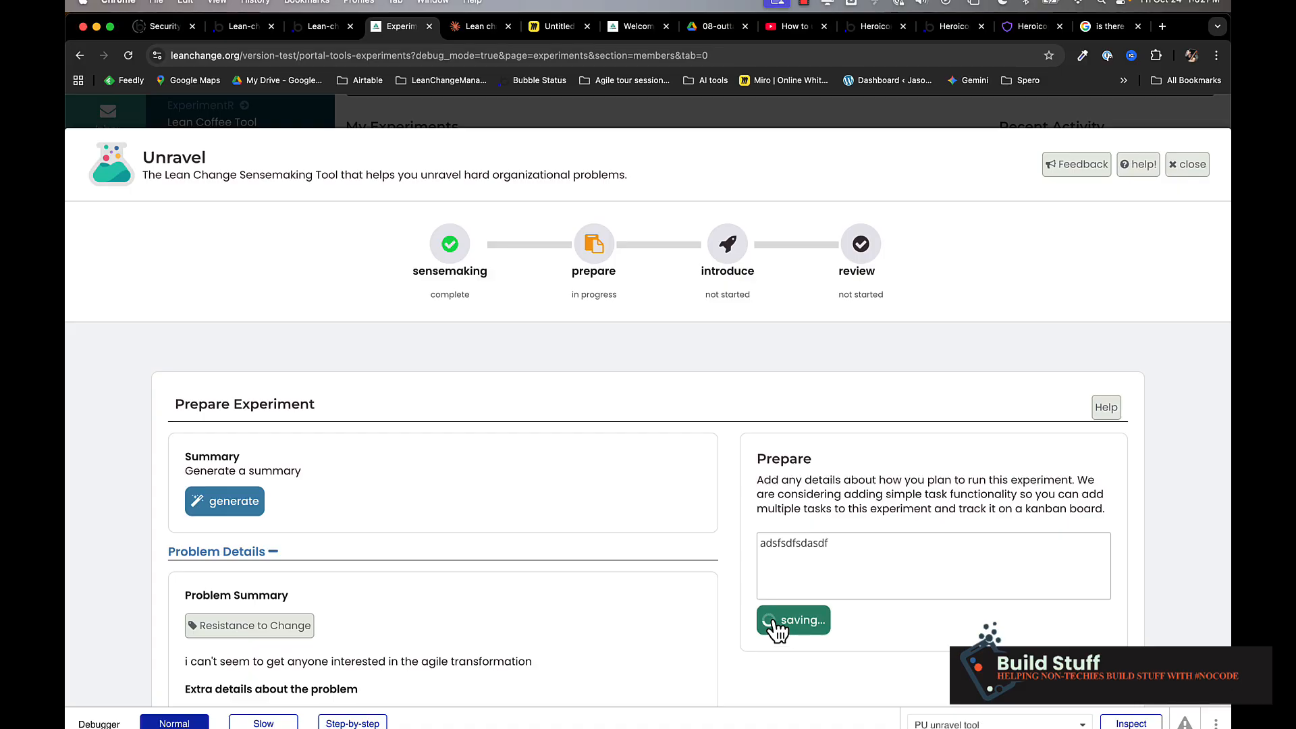